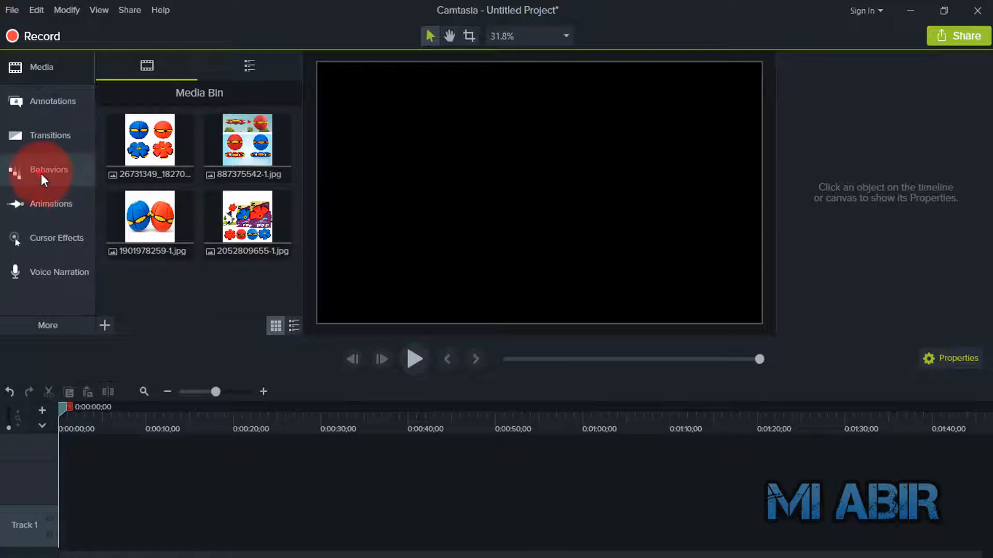
{"action": "left_click", "coordinate": [42, 174]}
{"action": "scroll", "coordinate": [248, 209], "scroll_direction": "down", "scroll_amount": 3}
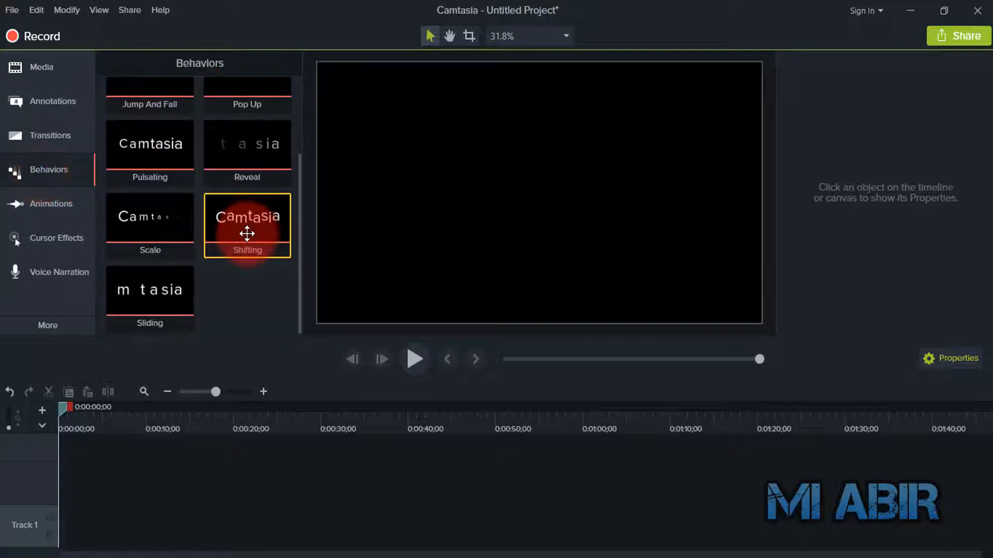
{"action": "scroll", "coordinate": [246, 235], "scroll_direction": "up", "scroll_amount": 5}
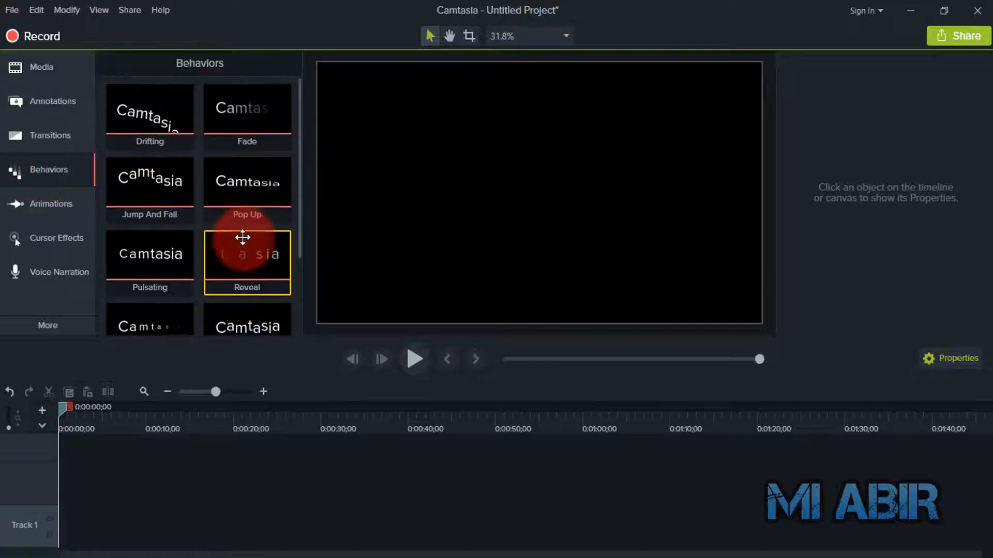
Place the first image from the media bin at the start of Track 1
{"action": "left_click", "coordinate": [17, 76]}
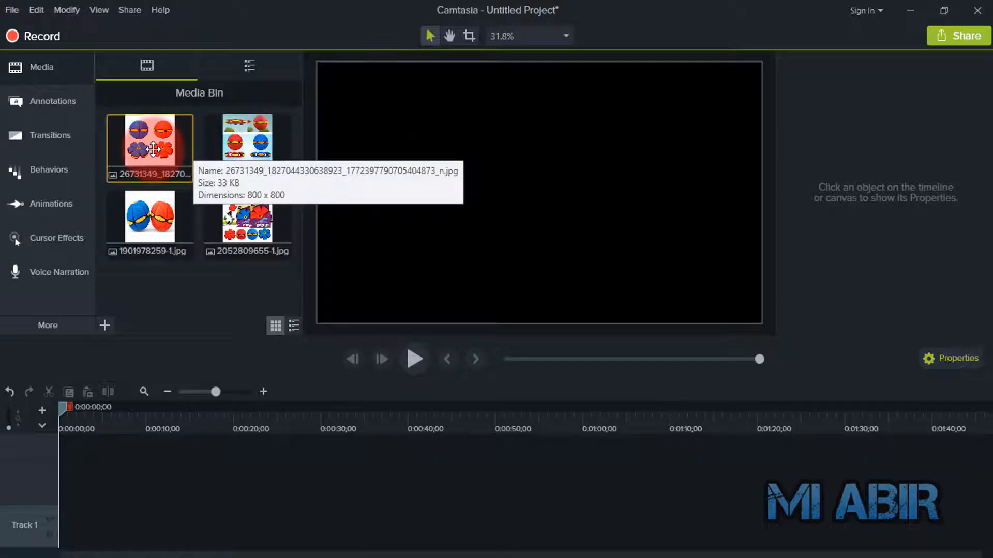
{"action": "left_click_drag", "start_coordinate": [148, 147], "coordinate": [53, 529]}
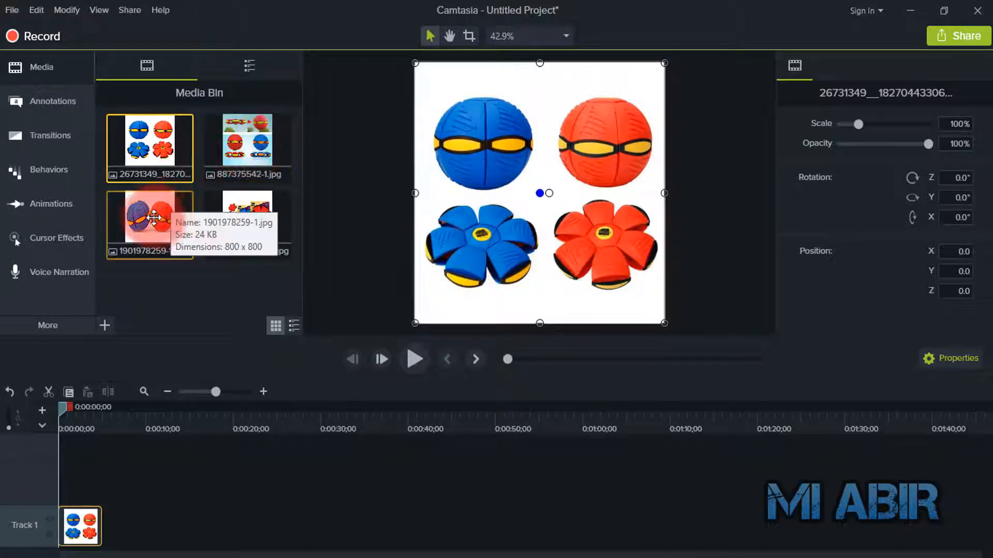
Apply the Drifting behavior to the image clip on Track 1, with the timeline slightly magnified, and play the clip
{"action": "left_click", "coordinate": [26, 172]}
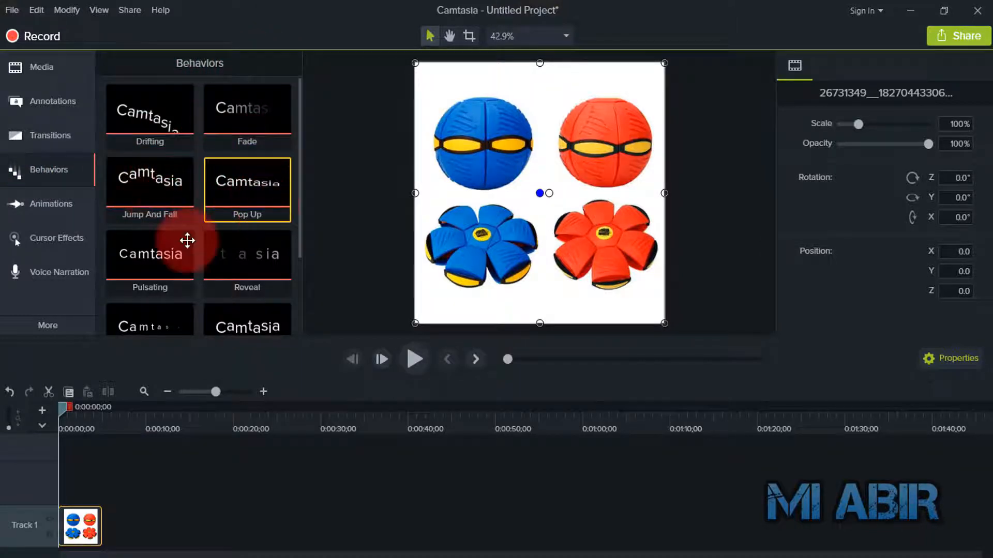
{"action": "scroll", "coordinate": [180, 251], "scroll_direction": "down", "scroll_amount": 3}
{"action": "scroll", "coordinate": [204, 162], "scroll_direction": "up", "scroll_amount": 3}
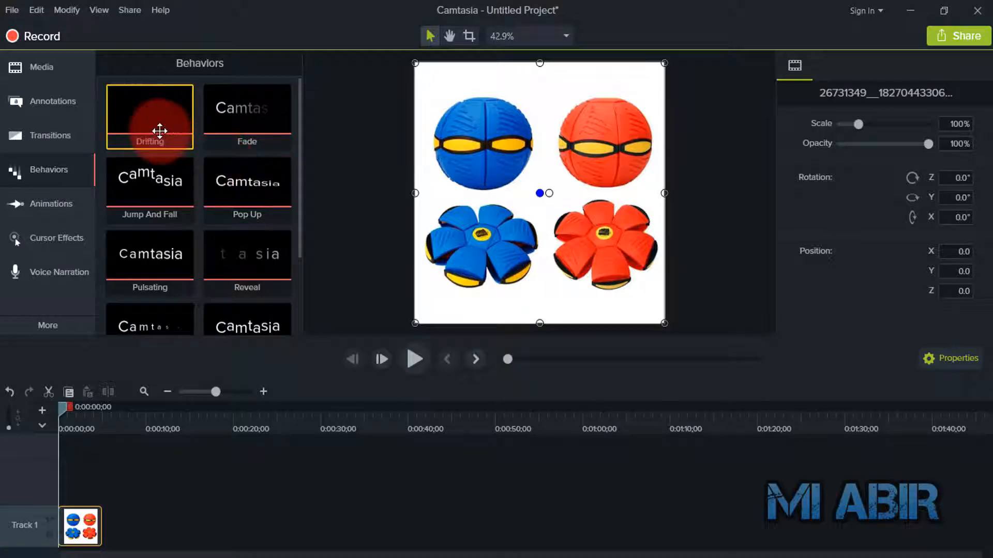
{"action": "left_click", "coordinate": [222, 391]}
{"action": "left_click_drag", "start_coordinate": [135, 121], "coordinate": [104, 520]}
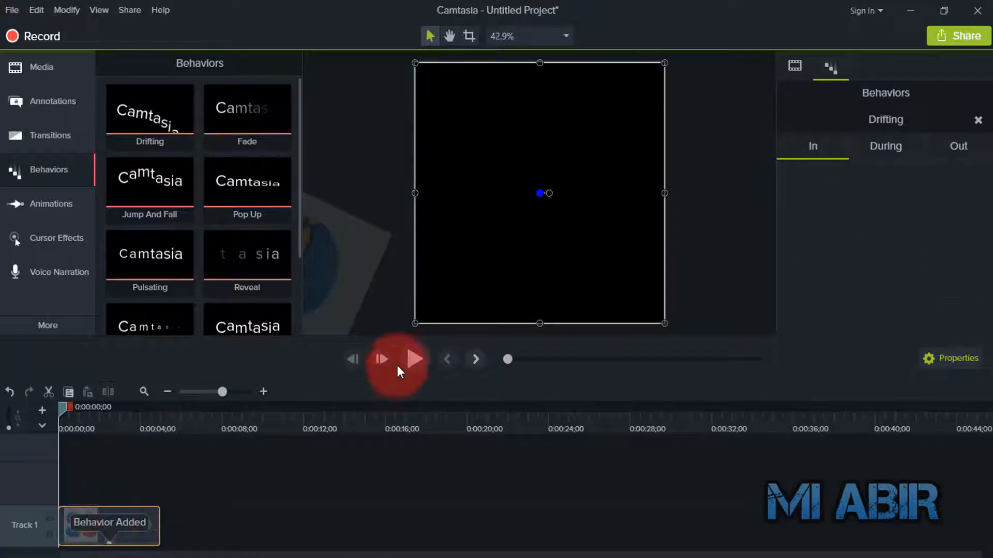
{"action": "left_click", "coordinate": [410, 364]}
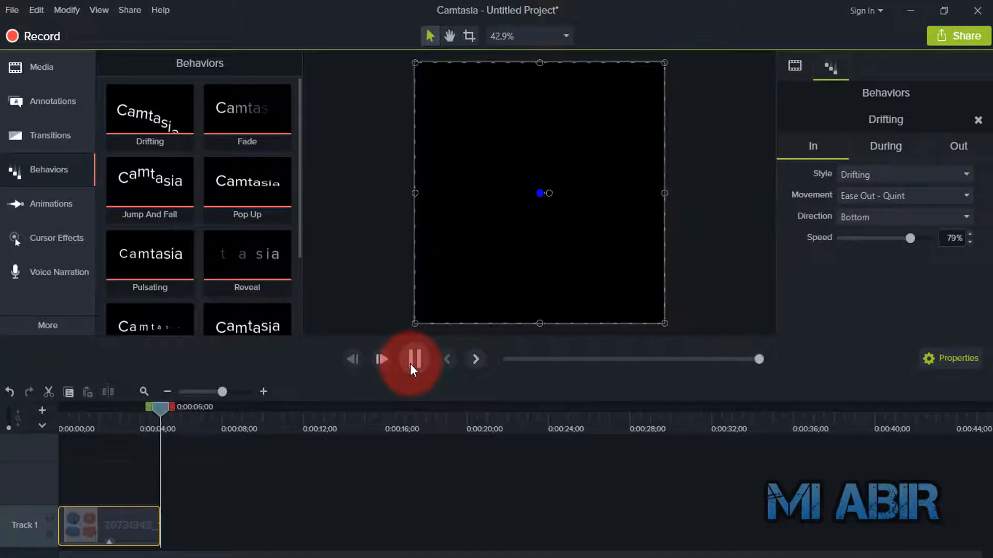
{"action": "left_click", "coordinate": [411, 364]}
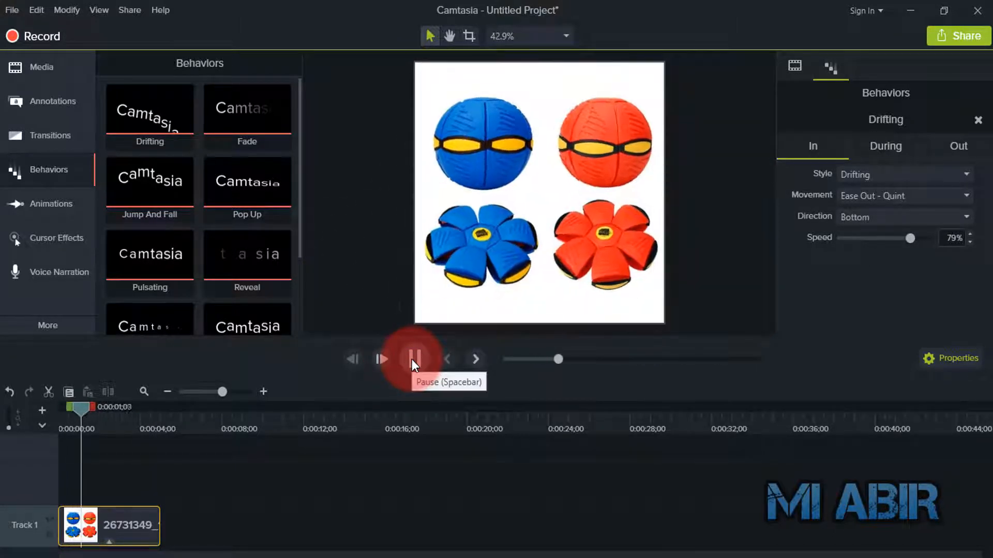
{"action": "left_click", "coordinate": [47, 203]}
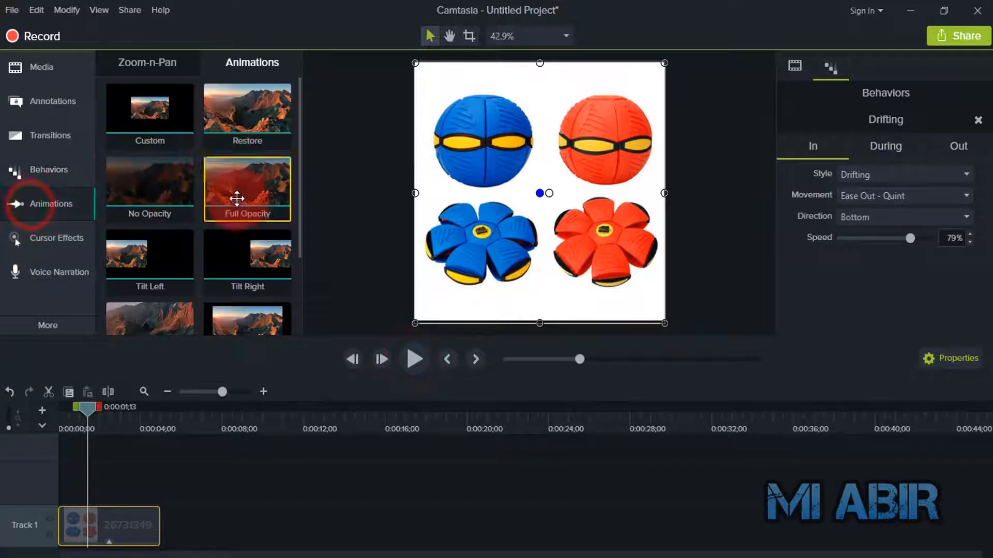
{"action": "scroll", "coordinate": [217, 202], "scroll_direction": "down", "scroll_amount": 3}
{"action": "scroll", "coordinate": [198, 199], "scroll_direction": "up", "scroll_amount": 3}
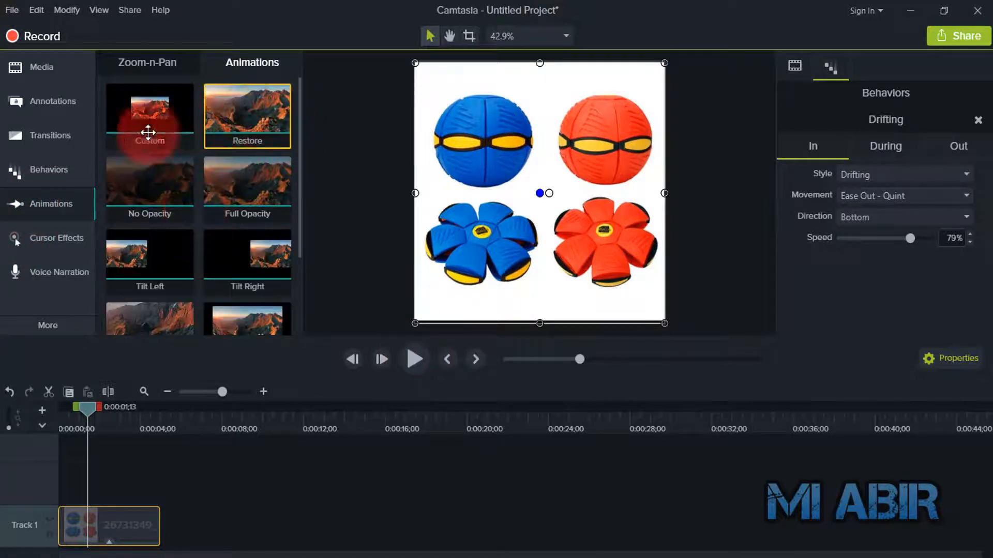
{"action": "left_click", "coordinate": [175, 111]}
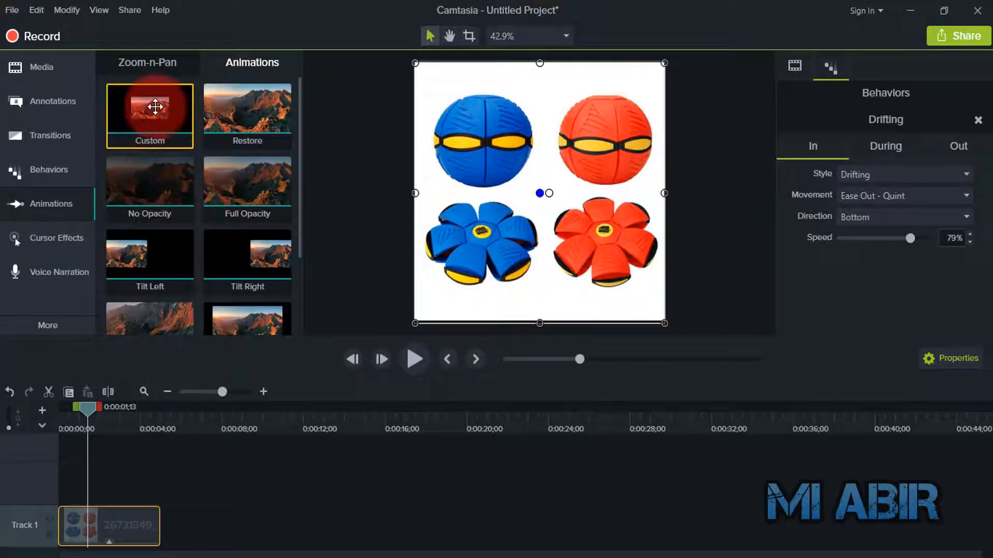
{"action": "left_click_drag", "start_coordinate": [156, 107], "coordinate": [503, 193]}
{"action": "left_click", "coordinate": [131, 166]}
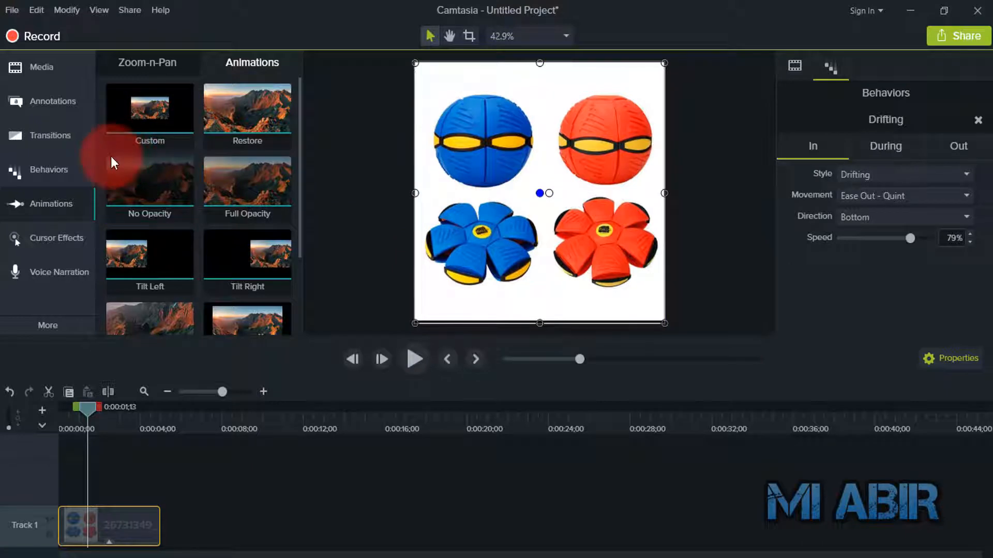
Replace the image clip's Drifting behavior with Fade and play the clip from the start
{"action": "left_click", "coordinate": [32, 165]}
{"action": "left_click", "coordinate": [153, 116]}
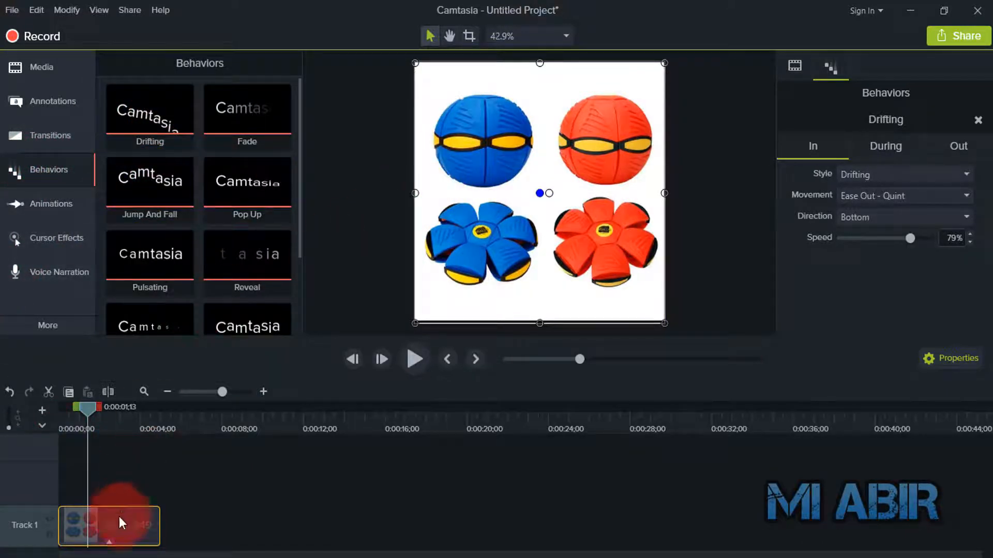
{"action": "left_click", "coordinate": [981, 121]}
{"action": "left_click_drag", "start_coordinate": [255, 138], "coordinate": [77, 533]}
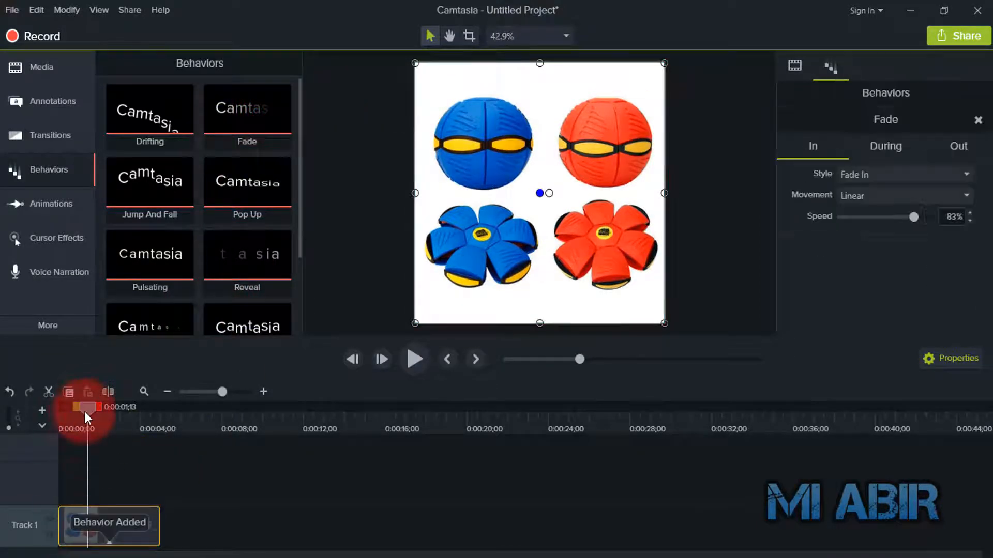
{"action": "left_click_drag", "start_coordinate": [85, 412], "coordinate": [5, 409]}
{"action": "key", "text": "space"}
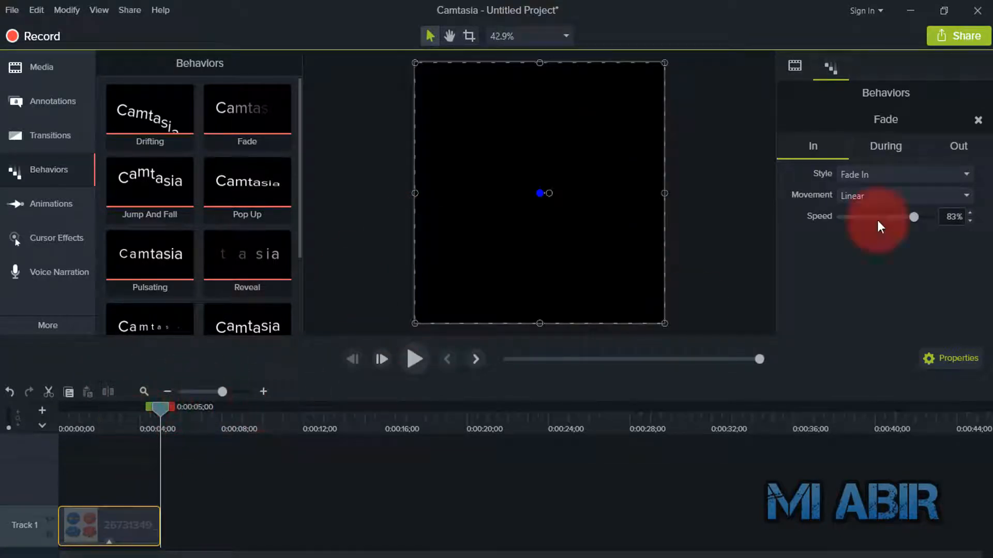
Review the Fade behavior's During and Out settings and scrub the clip back towards its start
{"action": "left_click_drag", "start_coordinate": [164, 414], "coordinate": [136, 416]}
{"action": "left_click", "coordinate": [883, 150]}
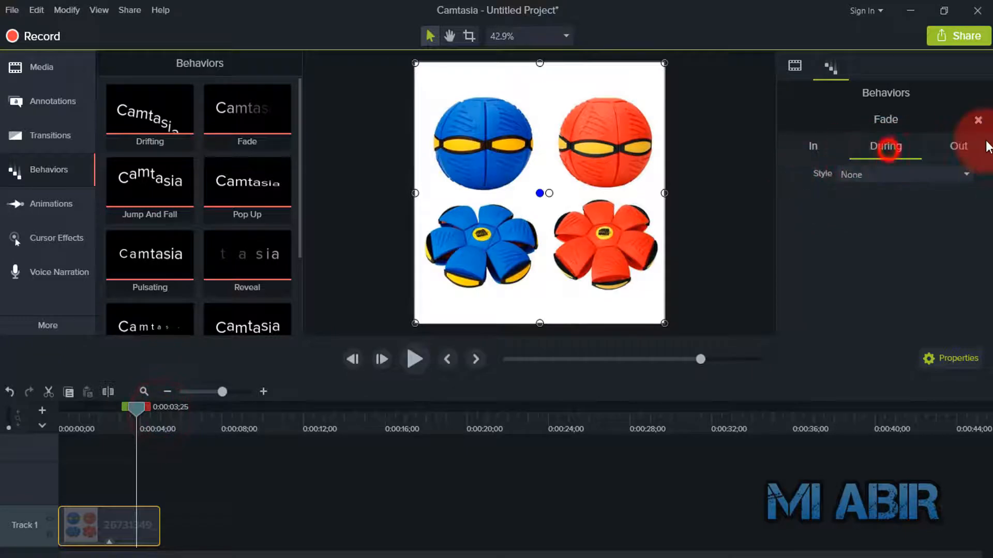
{"action": "left_click", "coordinate": [972, 148]}
{"action": "left_click", "coordinate": [896, 145]}
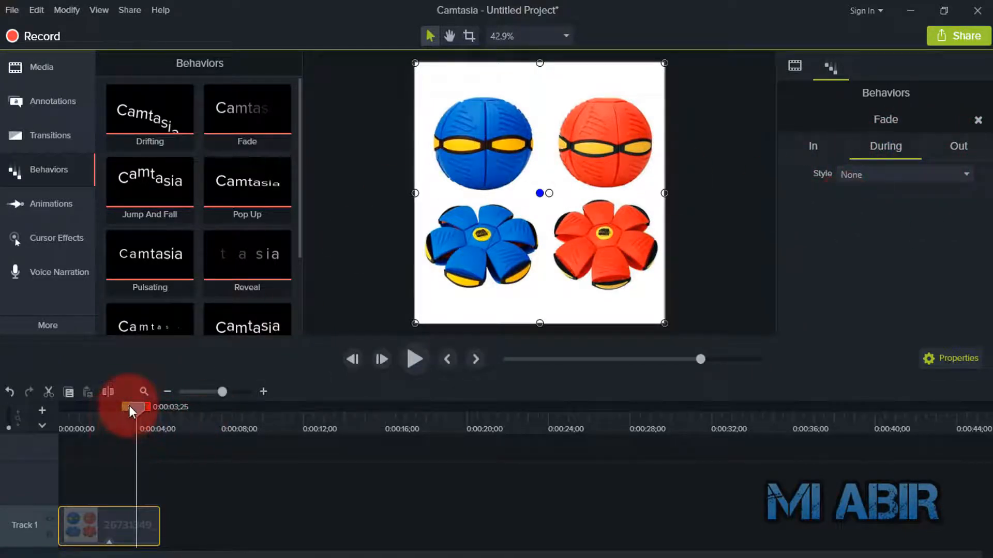
{"action": "left_click_drag", "start_coordinate": [135, 416], "coordinate": [61, 437]}
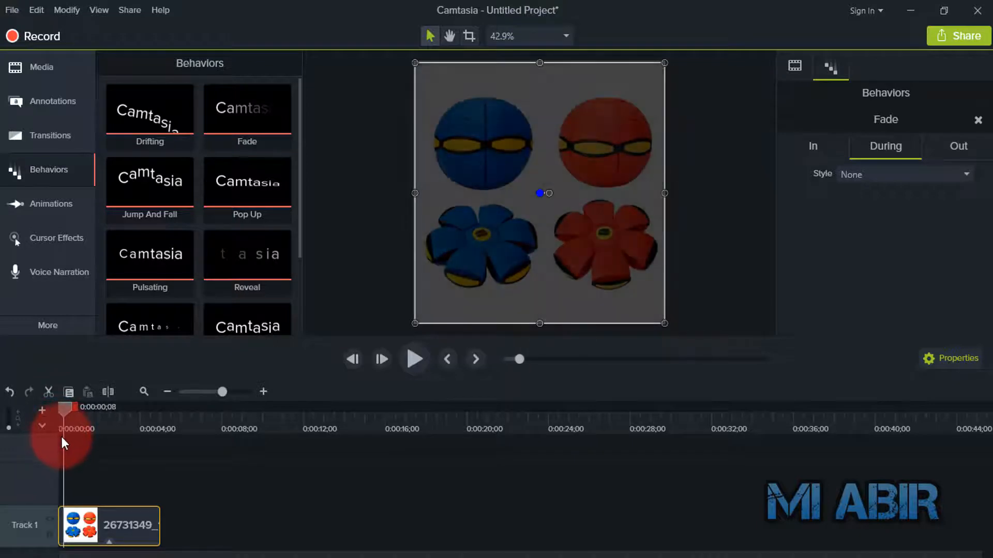
Replace the image clip's Fade behavior with Jump And Fall and play the clip from the start
{"action": "left_click", "coordinate": [978, 120]}
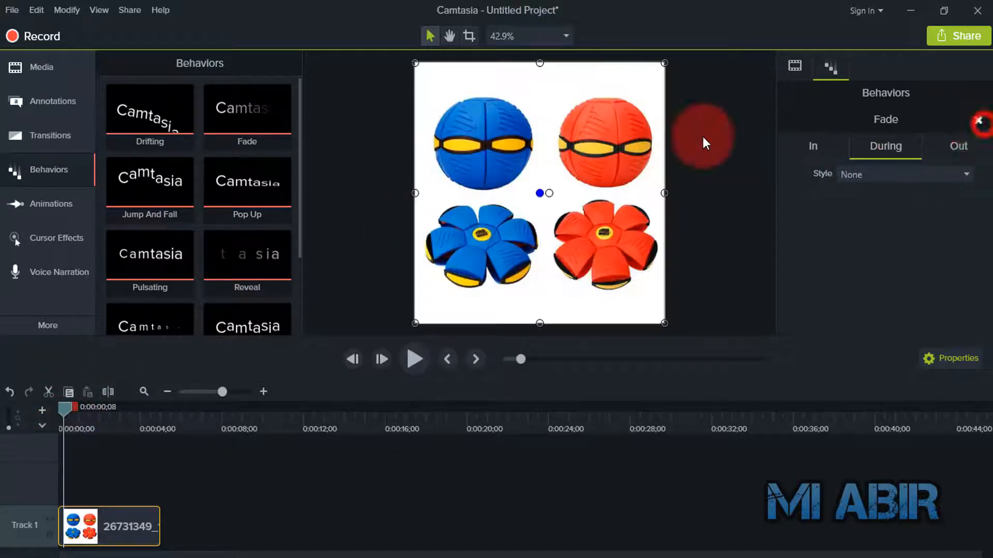
{"action": "left_click_drag", "start_coordinate": [170, 183], "coordinate": [81, 517]}
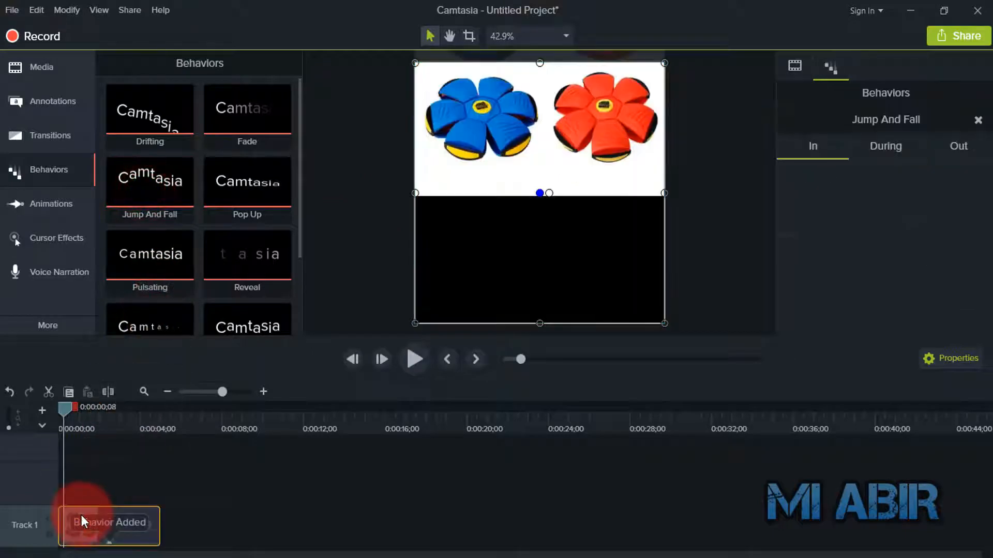
{"action": "left_click_drag", "start_coordinate": [66, 411], "coordinate": [42, 418]}
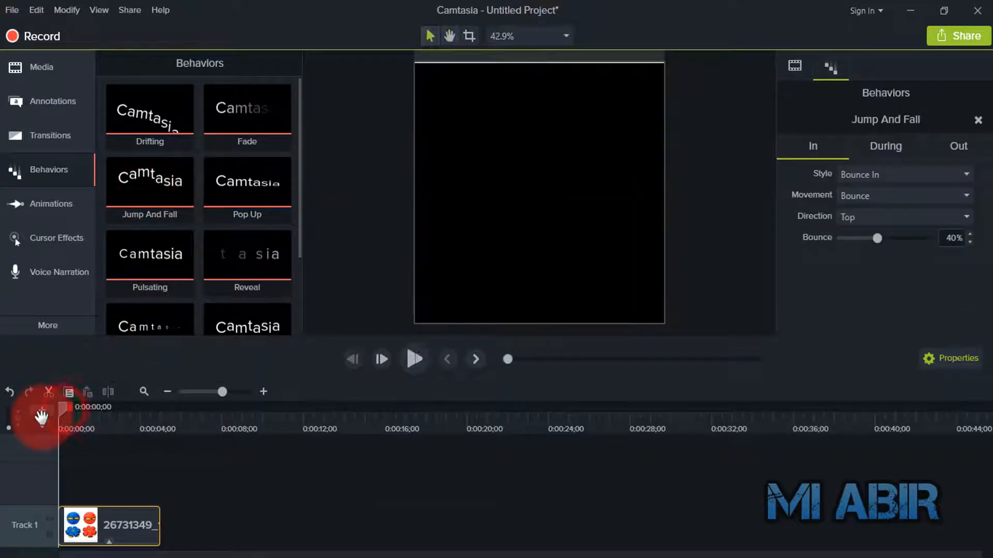
{"action": "key", "text": "space"}
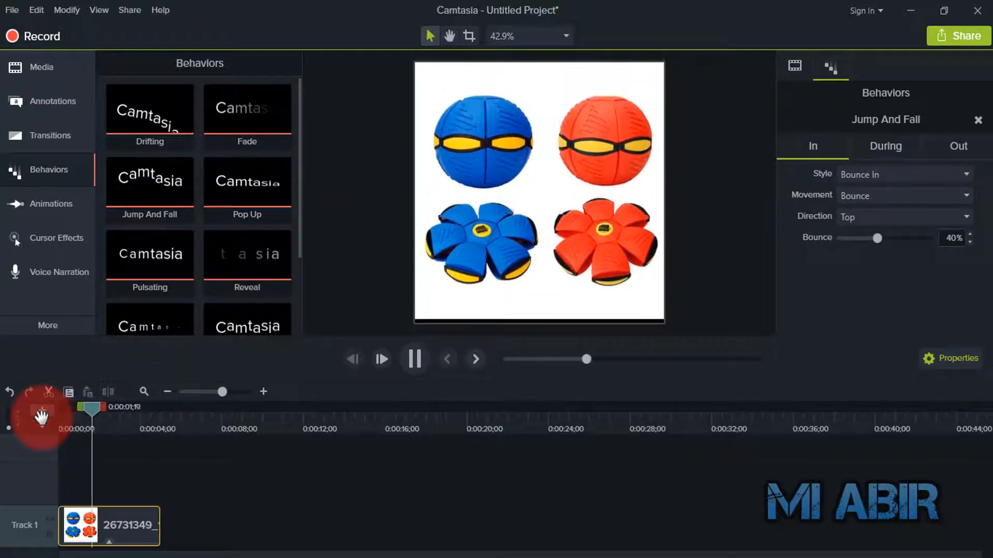
{"action": "key", "text": "space"}
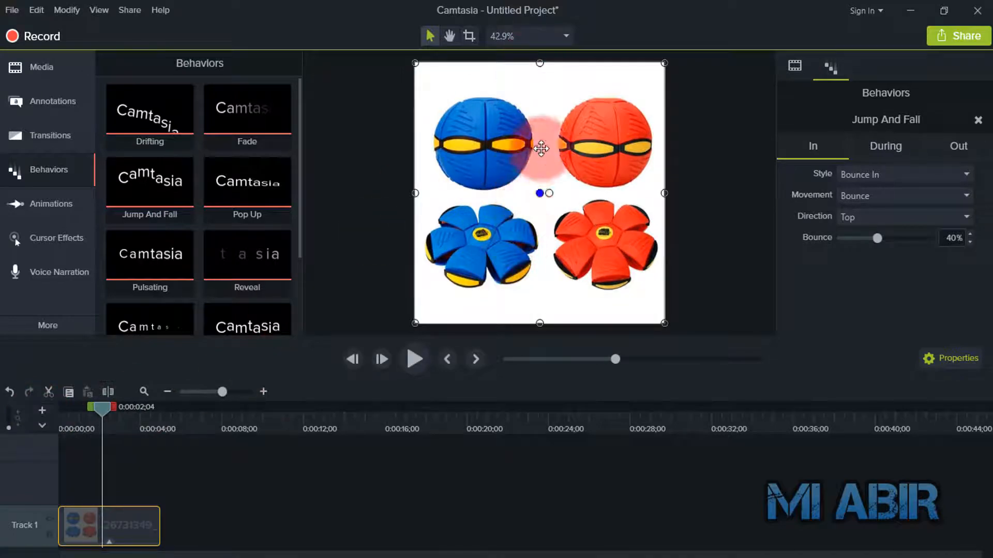
Set the Jump amount in the Jump And Fall behavior's During phase to about 204.17 and replay the clip from the start
{"action": "left_click", "coordinate": [904, 147]}
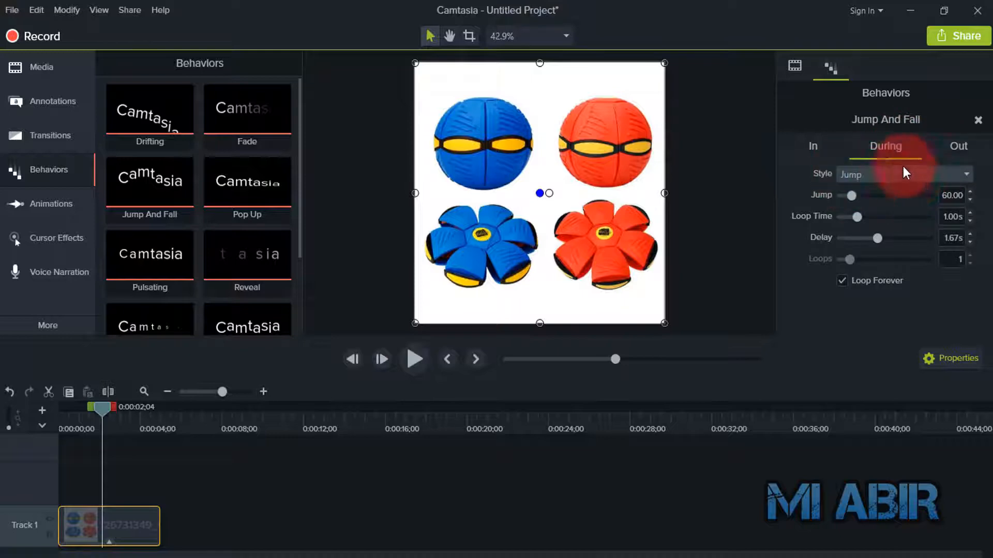
{"action": "left_click", "coordinate": [922, 173]}
{"action": "left_click", "coordinate": [921, 172]}
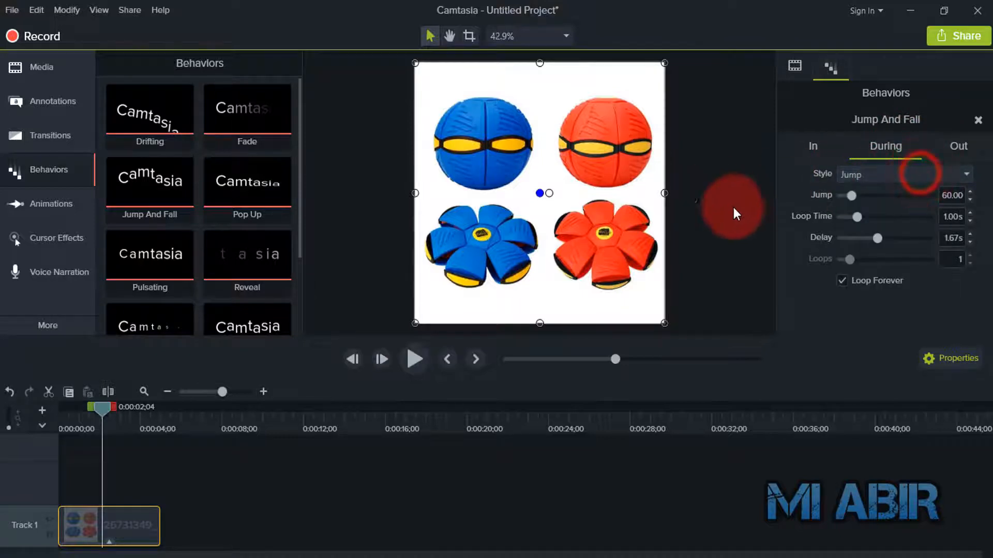
{"action": "left_click", "coordinate": [879, 197]}
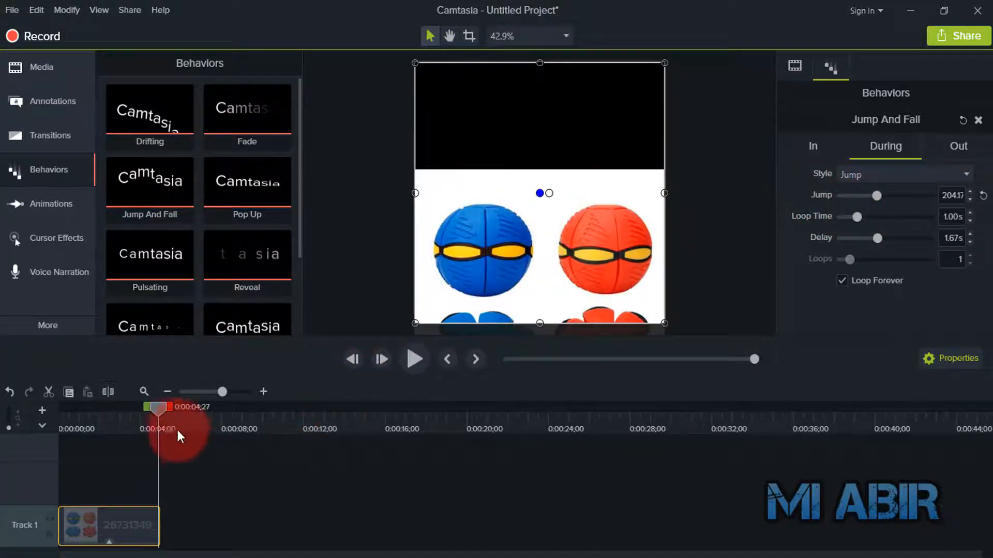
{"action": "left_click_drag", "start_coordinate": [157, 412], "coordinate": [38, 433]}
{"action": "key", "text": "space"}
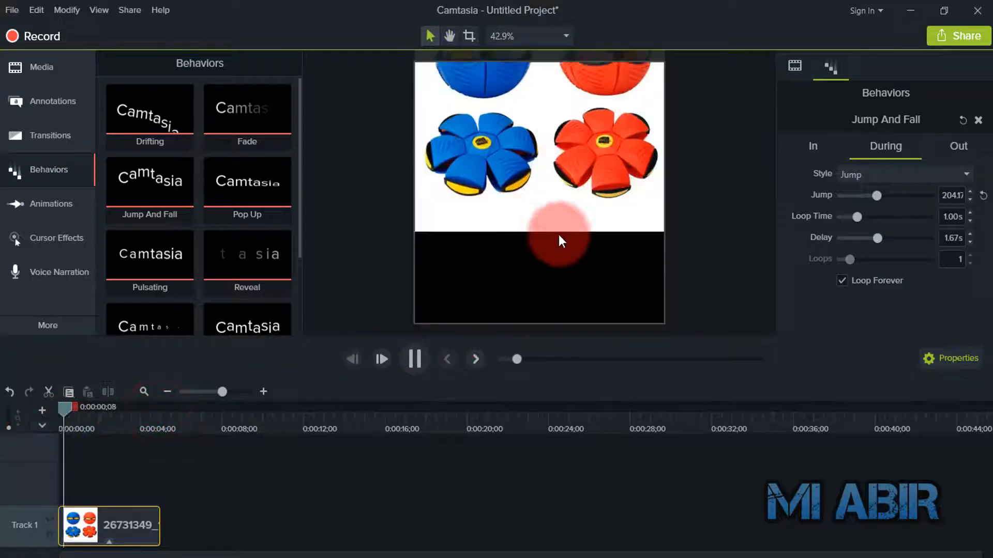
{"action": "key", "text": "space"}
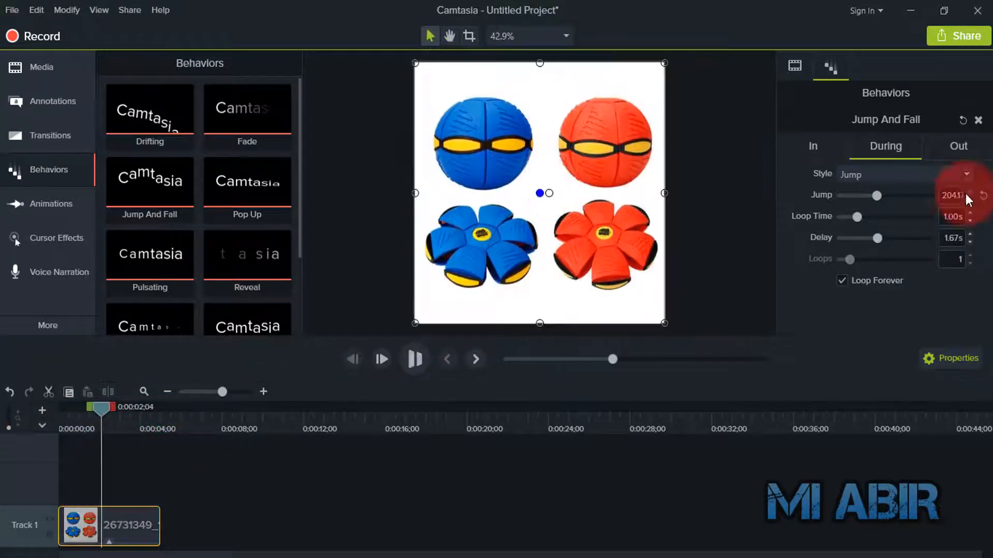
Look through the Out styles of the Jump And Fall behavior and play the clip to its end
{"action": "left_click", "coordinate": [955, 150]}
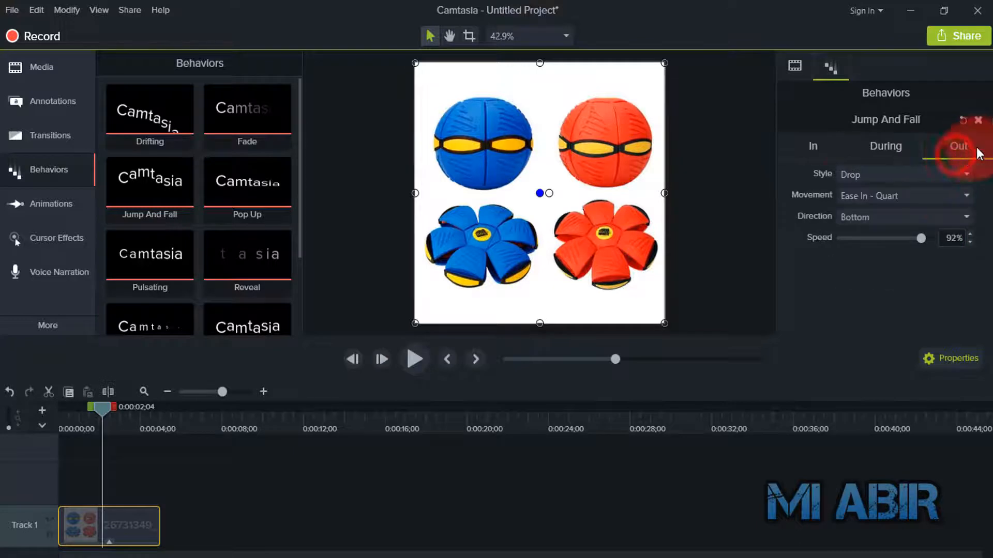
{"action": "left_click", "coordinate": [889, 175]}
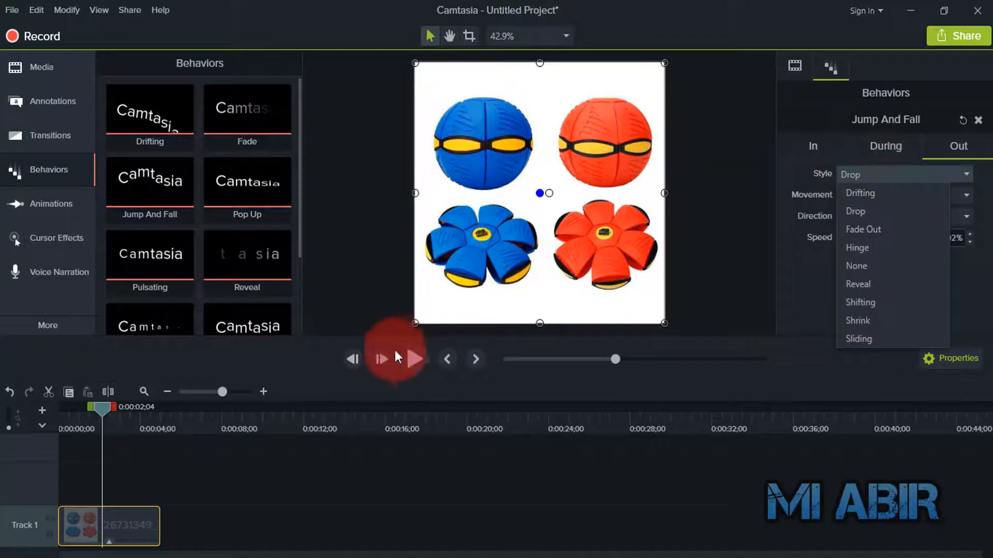
{"action": "left_click", "coordinate": [413, 362]}
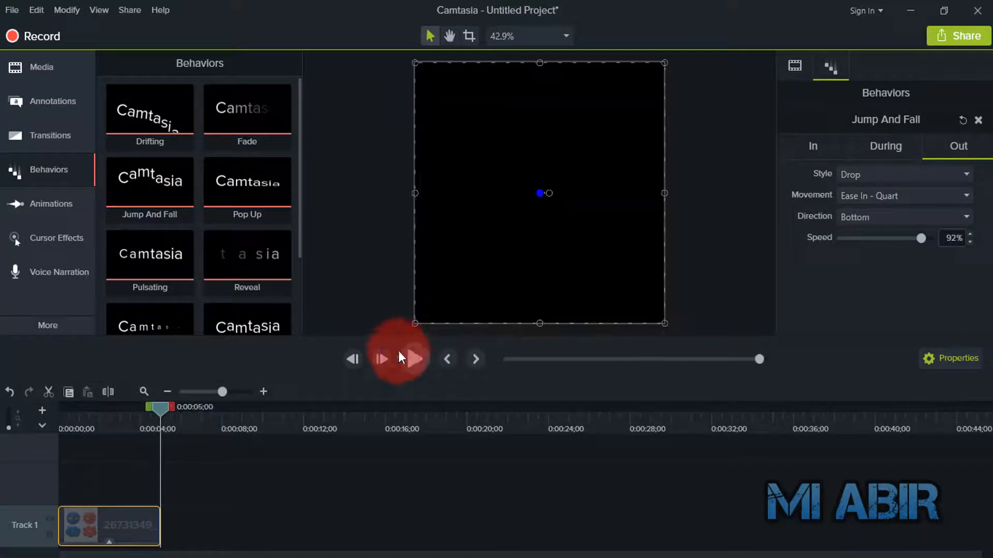
Replace the Jump And Fall behavior with Pop Up, with the clip starting at about 0:00:04, and preview it
{"action": "left_click", "coordinate": [978, 121]}
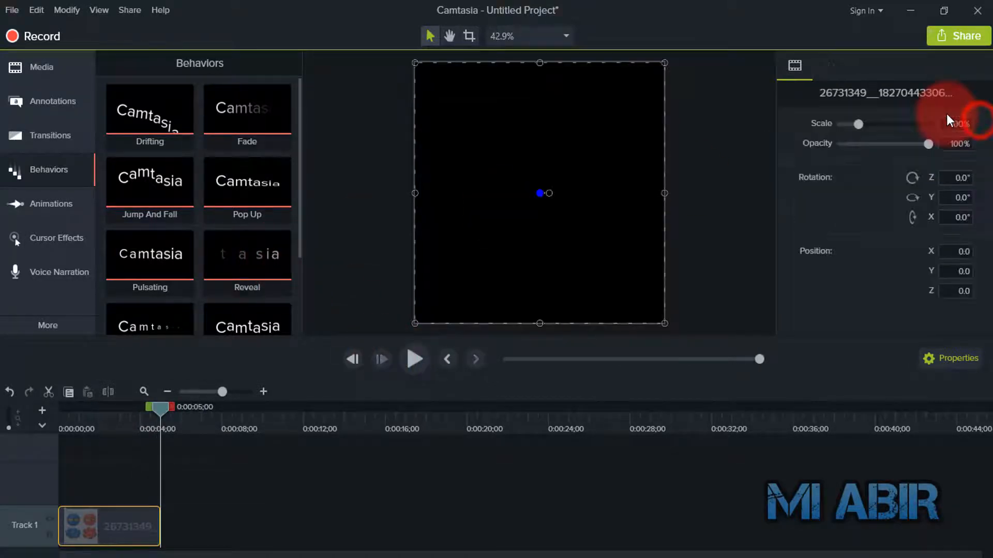
{"action": "left_click_drag", "start_coordinate": [249, 208], "coordinate": [196, 523]}
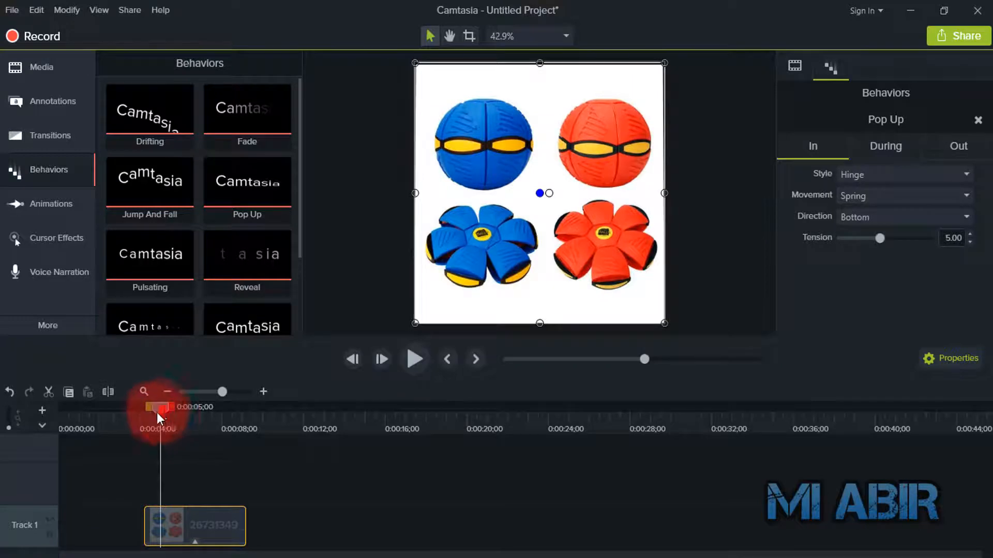
{"action": "left_click_drag", "start_coordinate": [157, 414], "coordinate": [148, 412]}
{"action": "key", "text": "space"}
{"action": "key", "text": "space"}
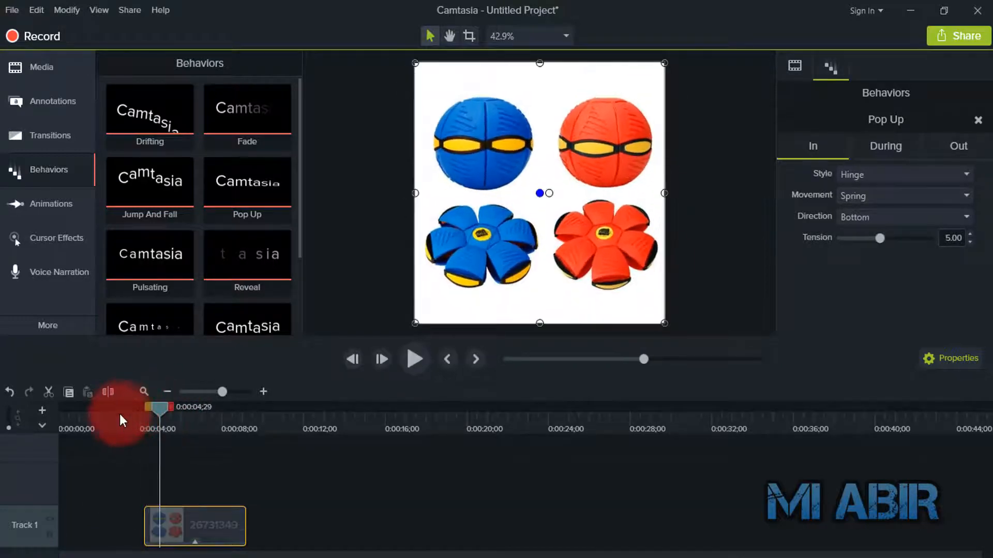
Preview the clip with Pop Up from before its start, show the behavior's During settings and scrub near the clip's end
{"action": "left_click", "coordinate": [118, 417]}
{"action": "key", "text": "space"}
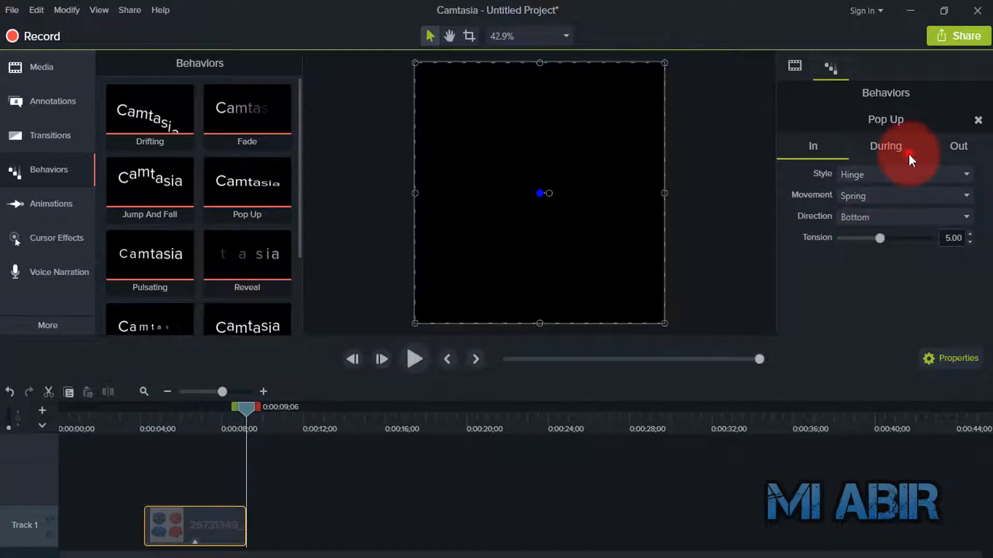
{"action": "left_click", "coordinate": [908, 154]}
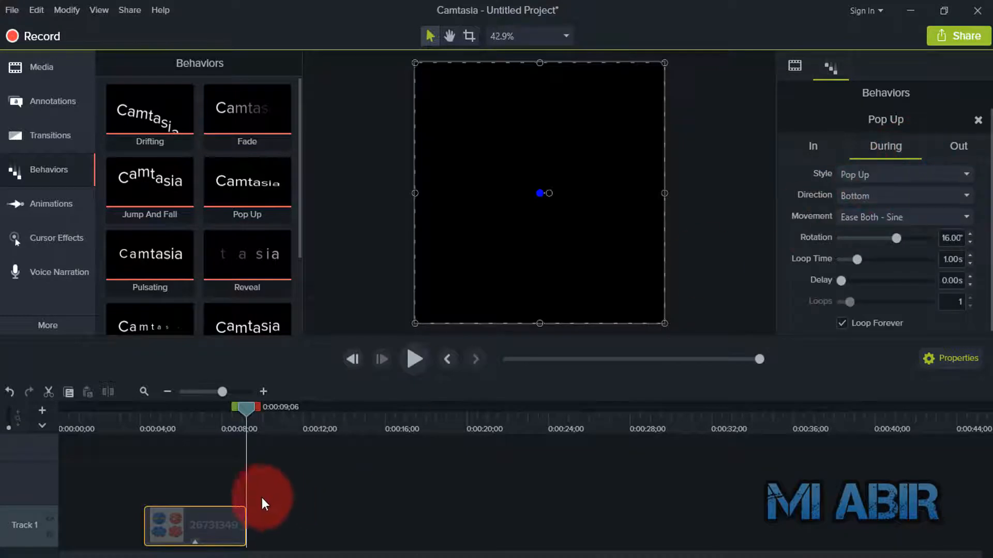
{"action": "mouse_move", "coordinate": [247, 412]}
{"action": "left_mouse_down"}
{"action": "mouse_move", "coordinate": [223, 417]}
{"action": "mouse_move", "coordinate": [248, 420]}
{"action": "mouse_move", "coordinate": [237, 426]}
{"action": "left_mouse_up"}
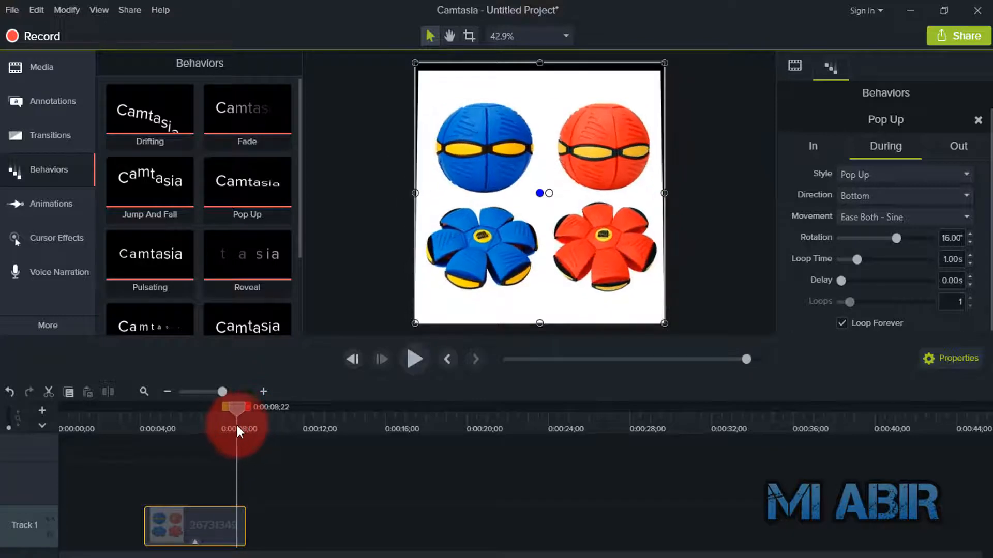
{"action": "key", "text": "space"}
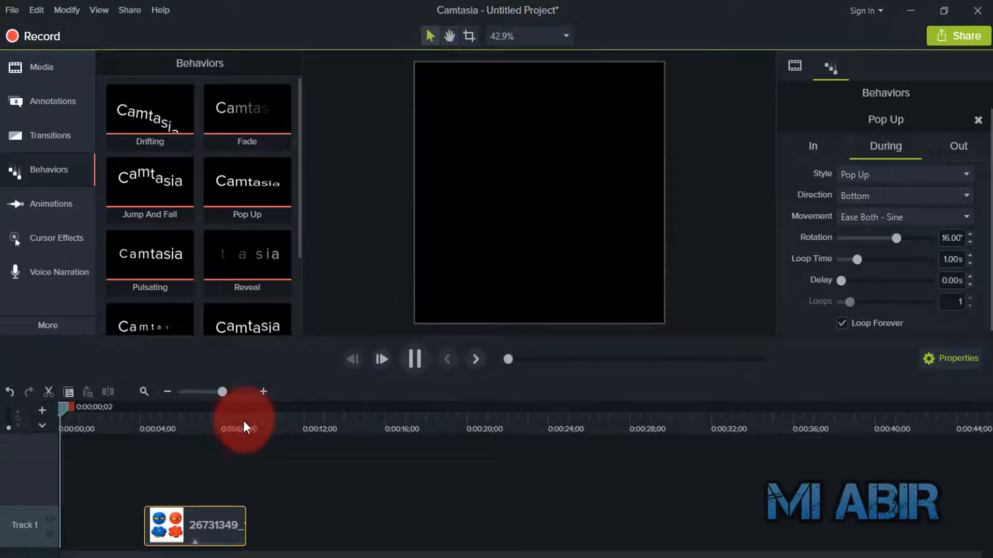
{"action": "left_click", "coordinate": [233, 421]}
{"action": "left_click_drag", "start_coordinate": [233, 409], "coordinate": [238, 408]}
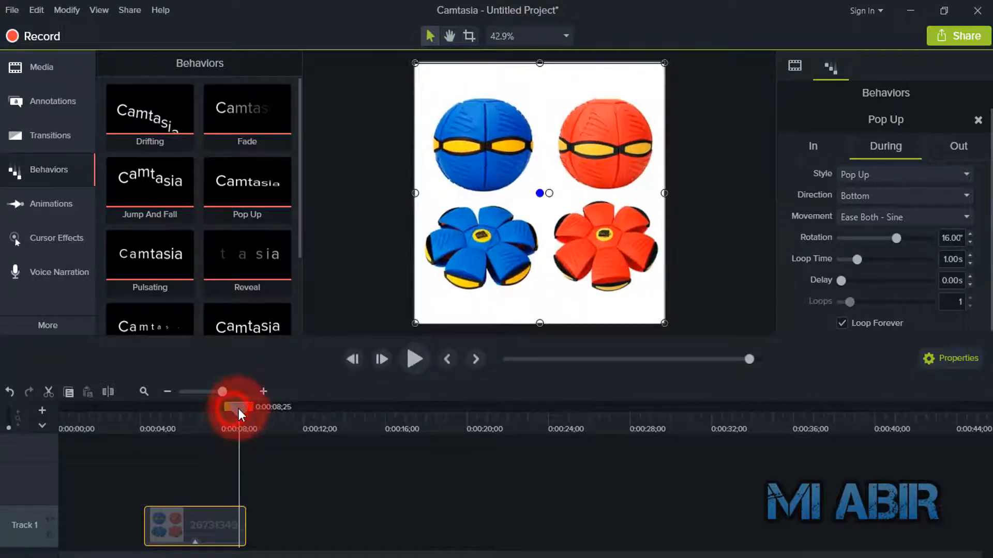
Lower the Out speed of the Pop Up behavior to 18% and preview the clip's ending
{"action": "left_click", "coordinate": [959, 150]}
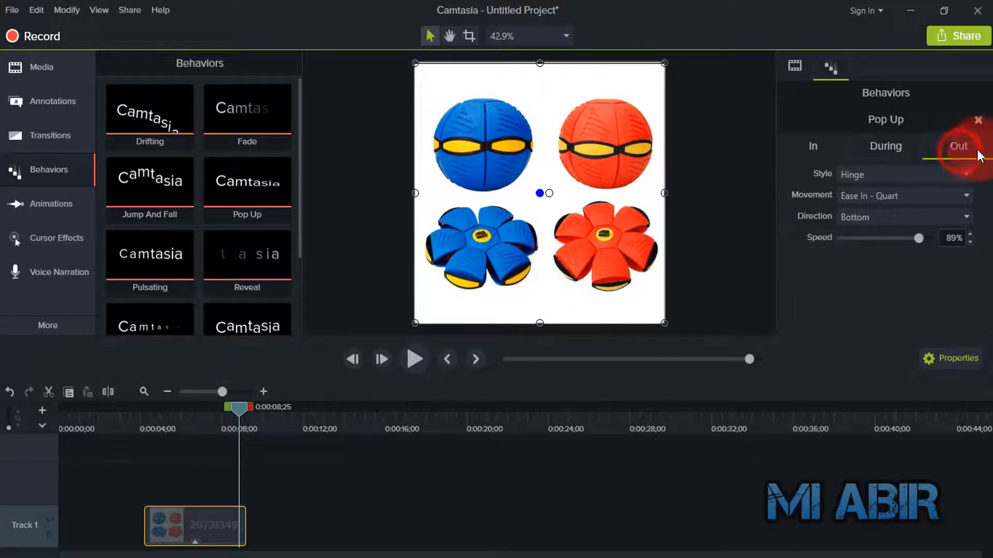
{"action": "left_click", "coordinate": [887, 239]}
{"action": "left_click_drag", "start_coordinate": [890, 239], "coordinate": [881, 238]}
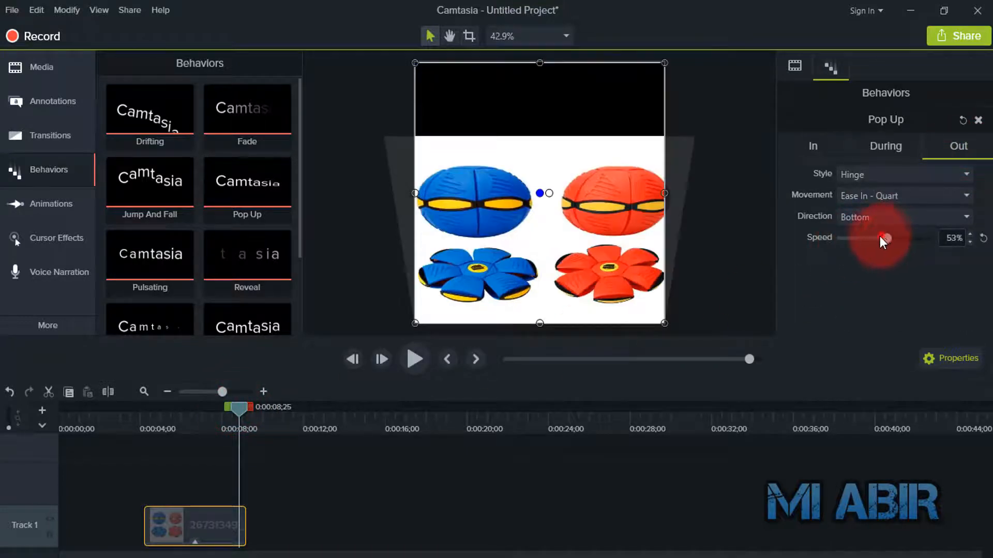
{"action": "left_click_drag", "start_coordinate": [234, 411], "coordinate": [187, 424]}
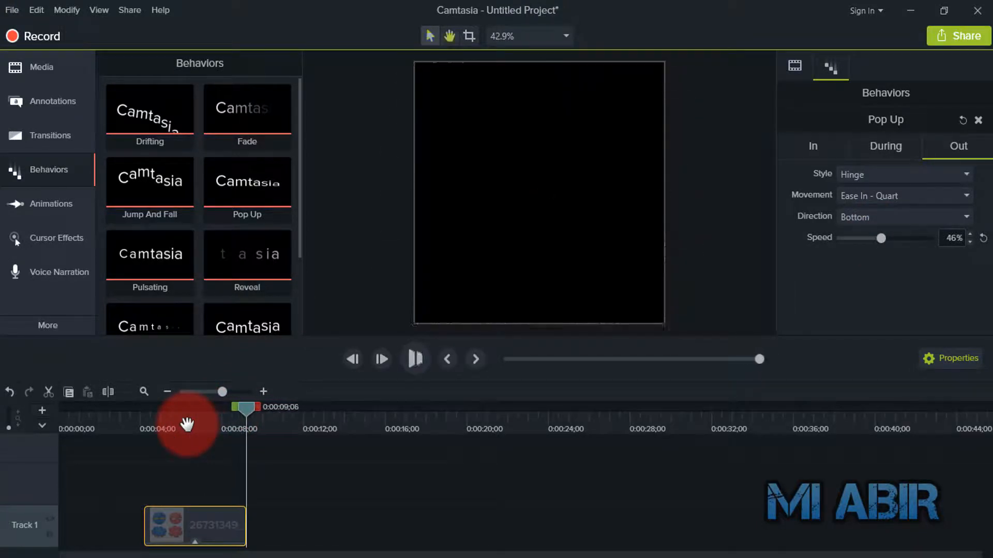
{"action": "key", "text": "space"}
{"action": "left_click", "coordinate": [864, 236]}
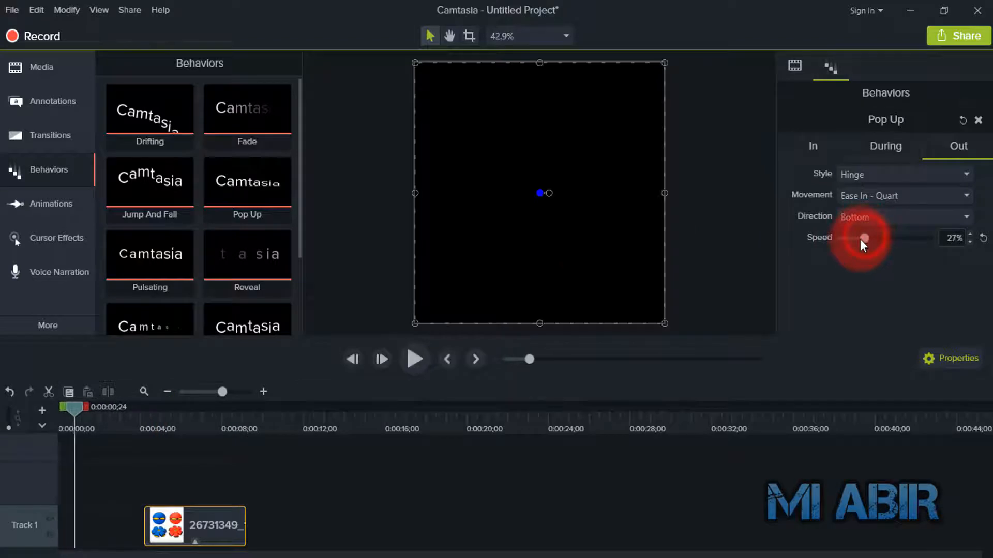
{"action": "left_click_drag", "start_coordinate": [860, 238], "coordinate": [857, 239]}
{"action": "left_click", "coordinate": [209, 431]}
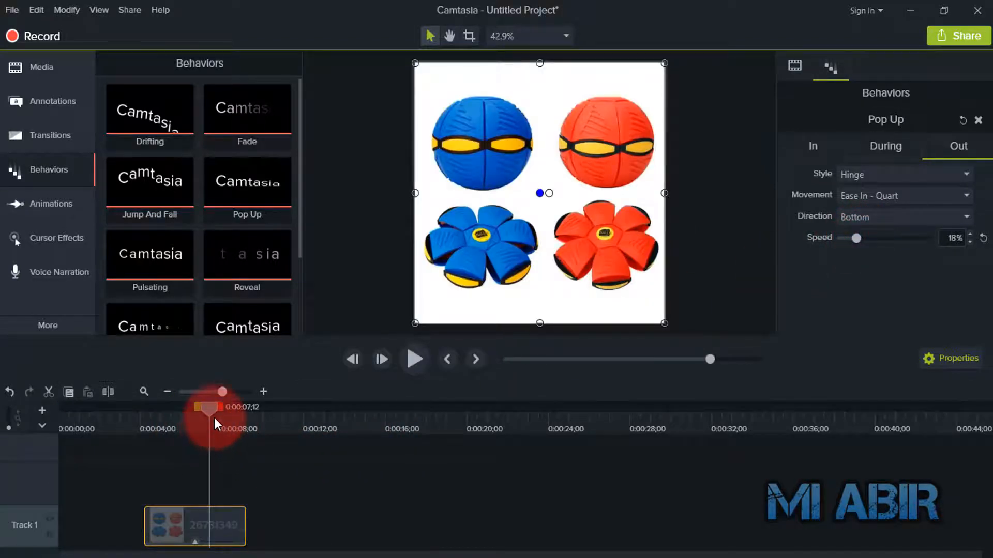
{"action": "key", "text": "space"}
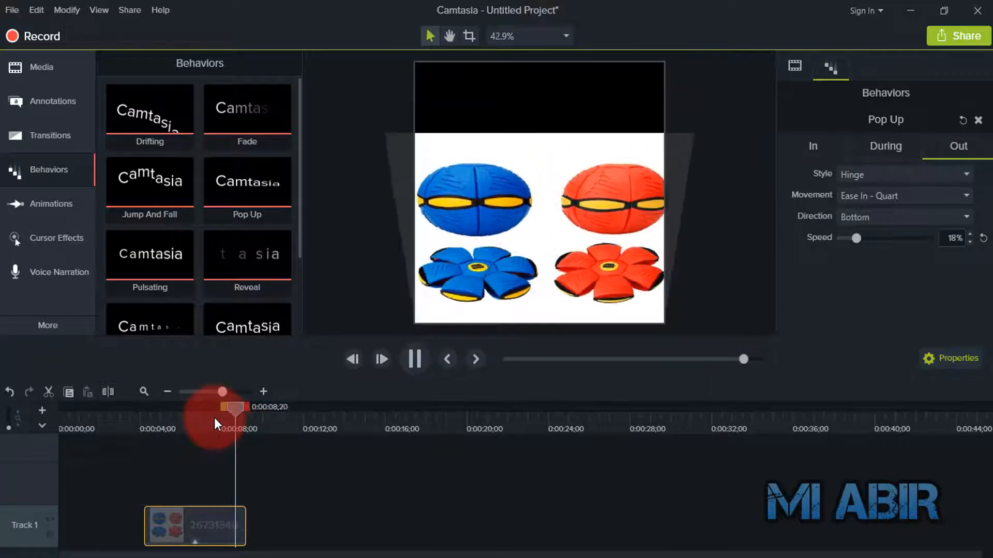
Replace the image clip's Pop Up behavior with Pulsating and play from just before the clip starts
{"action": "left_click", "coordinate": [979, 121]}
{"action": "scroll", "coordinate": [191, 226], "scroll_direction": "down", "scroll_amount": 1}
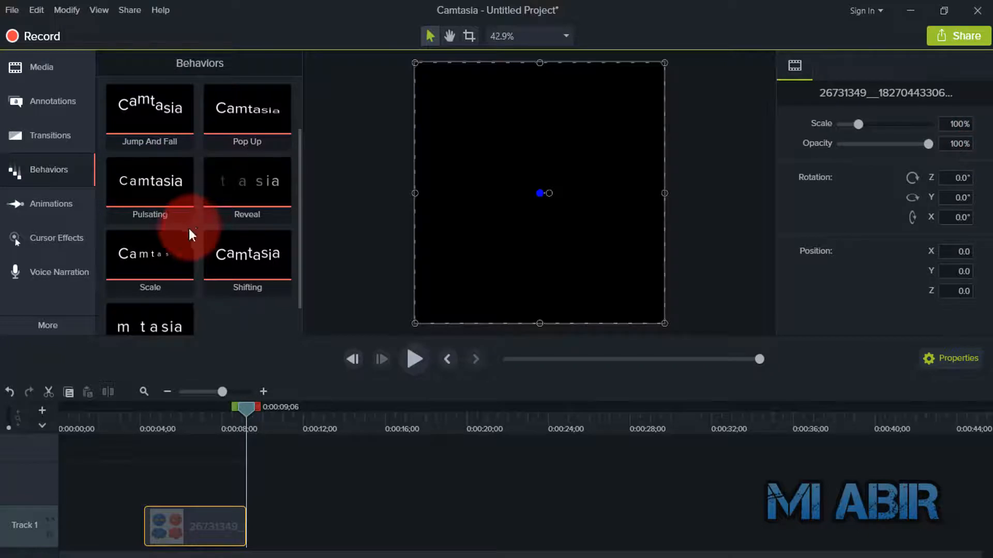
{"action": "left_click", "coordinate": [127, 197]}
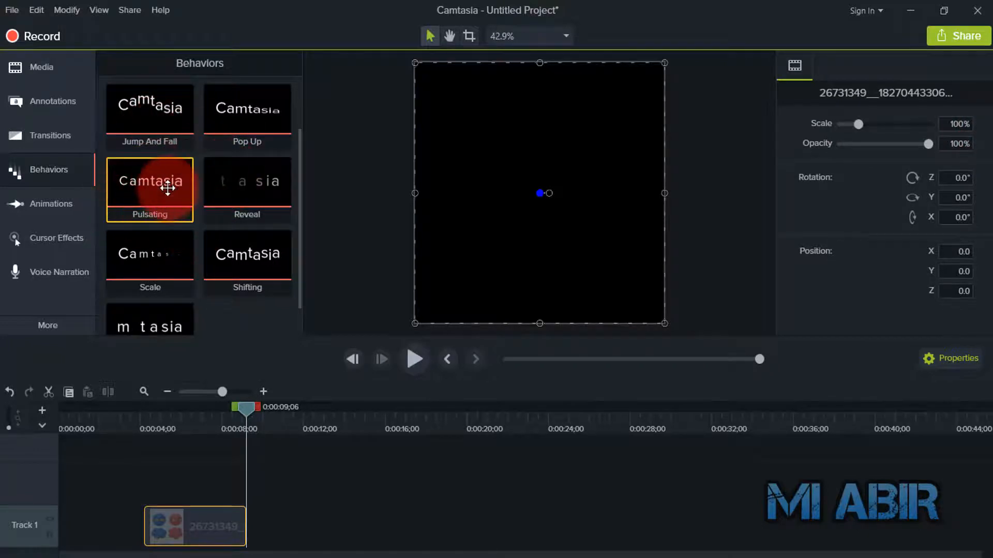
{"action": "left_click_drag", "start_coordinate": [167, 189], "coordinate": [200, 526]}
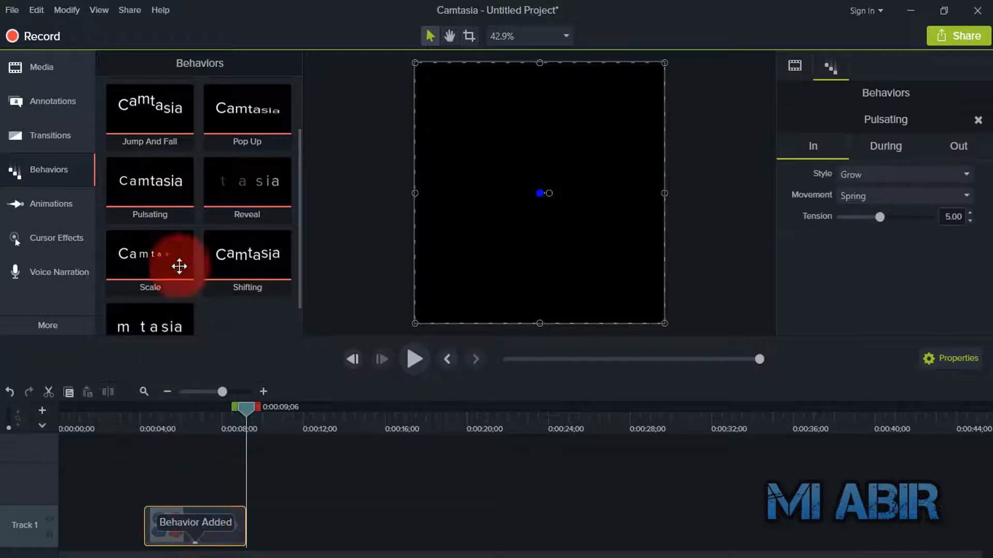
{"action": "left_click_drag", "start_coordinate": [246, 411], "coordinate": [129, 421]}
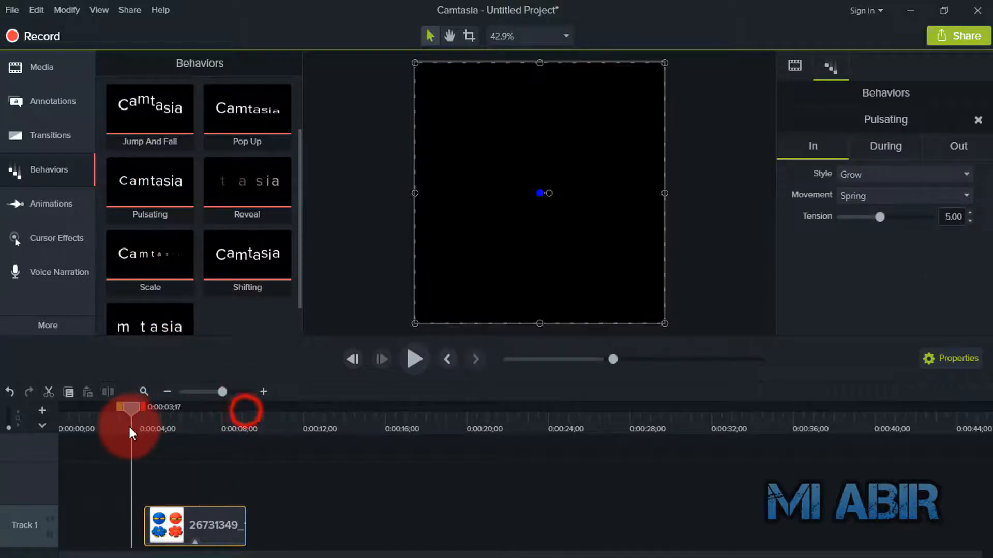
{"action": "key", "text": "space"}
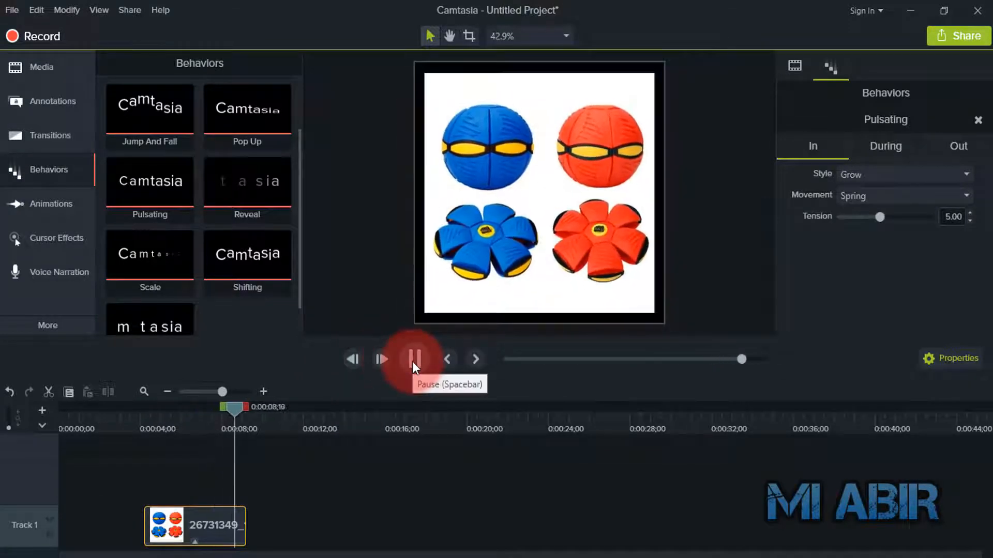
Look through the Pulsating behavior's During styles and Out settings, and scrub through the clip to its end
{"action": "left_click_drag", "start_coordinate": [255, 414], "coordinate": [212, 414]}
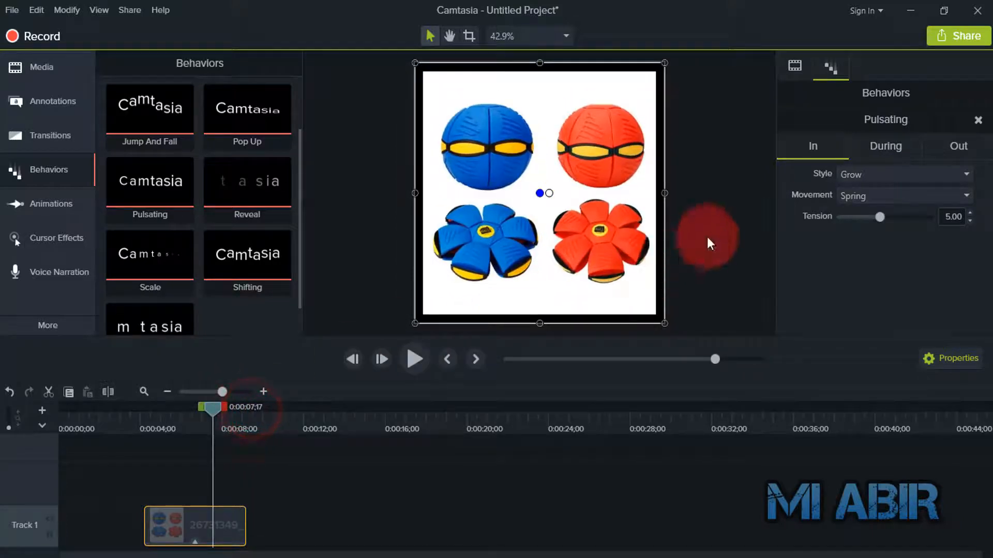
{"action": "left_click", "coordinate": [884, 140]}
{"action": "left_click", "coordinate": [968, 179]}
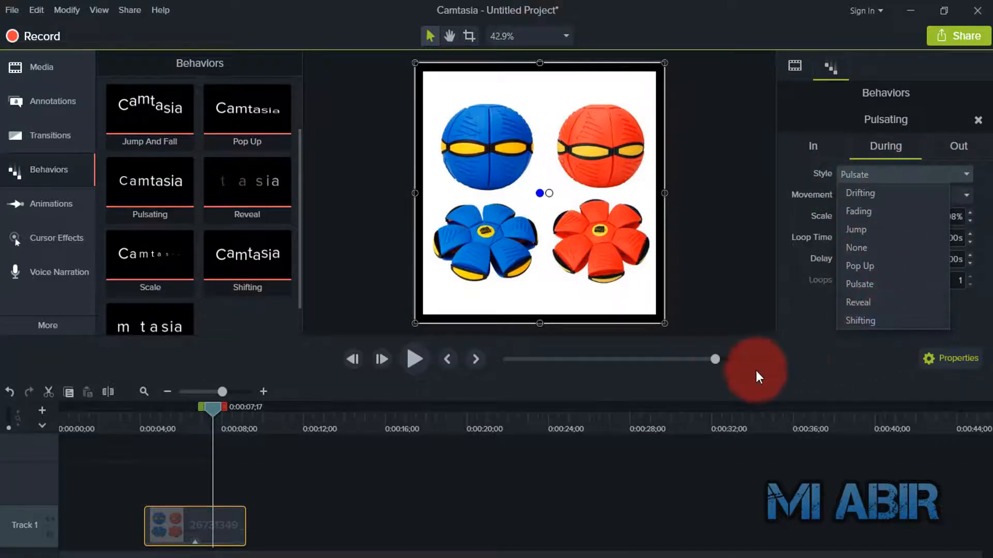
{"action": "left_click", "coordinate": [895, 147]}
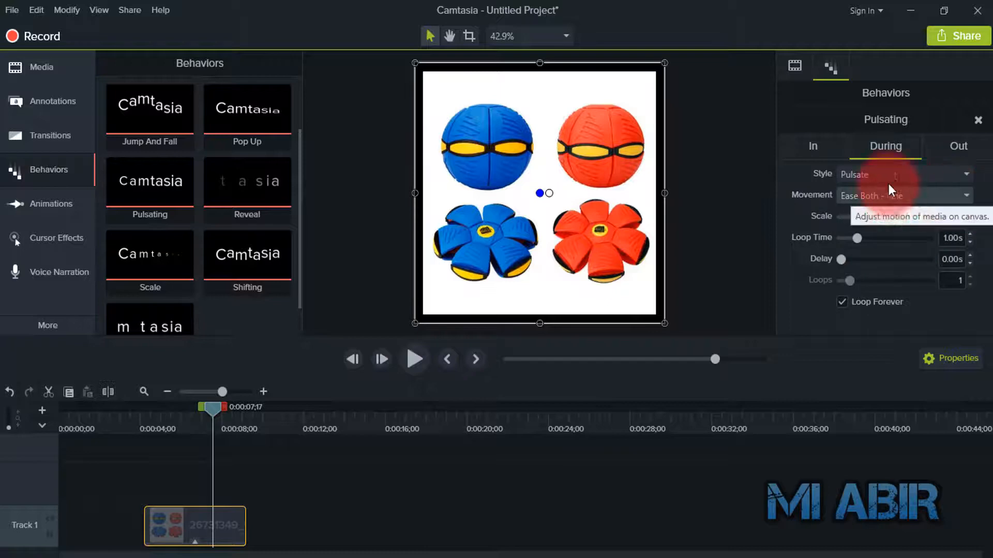
{"action": "left_click", "coordinate": [960, 147]}
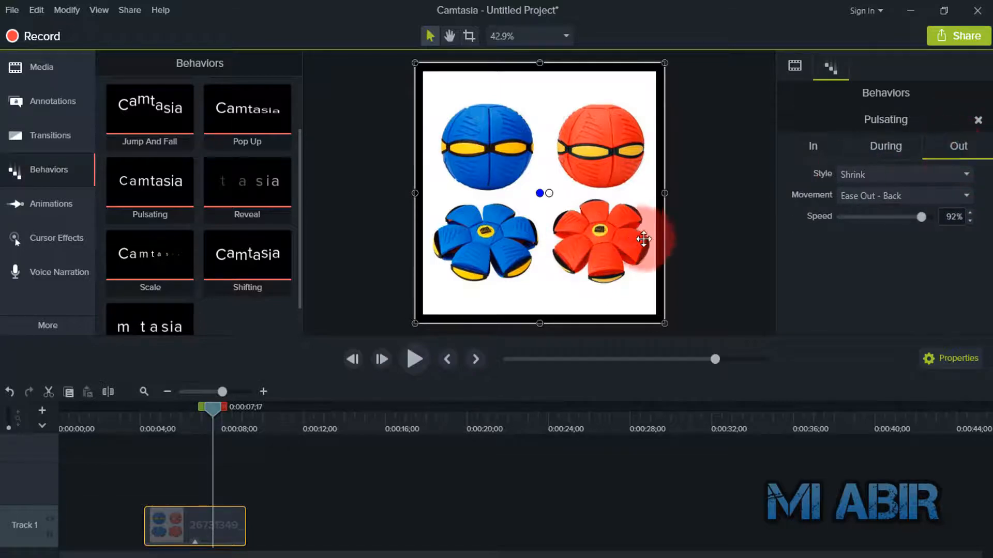
{"action": "mouse_move", "coordinate": [210, 408]}
{"action": "left_mouse_down"}
{"action": "mouse_move", "coordinate": [244, 411]}
{"action": "mouse_move", "coordinate": [222, 412]}
{"action": "left_mouse_up"}
{"action": "left_click_drag", "start_coordinate": [166, 427], "coordinate": [241, 393]}
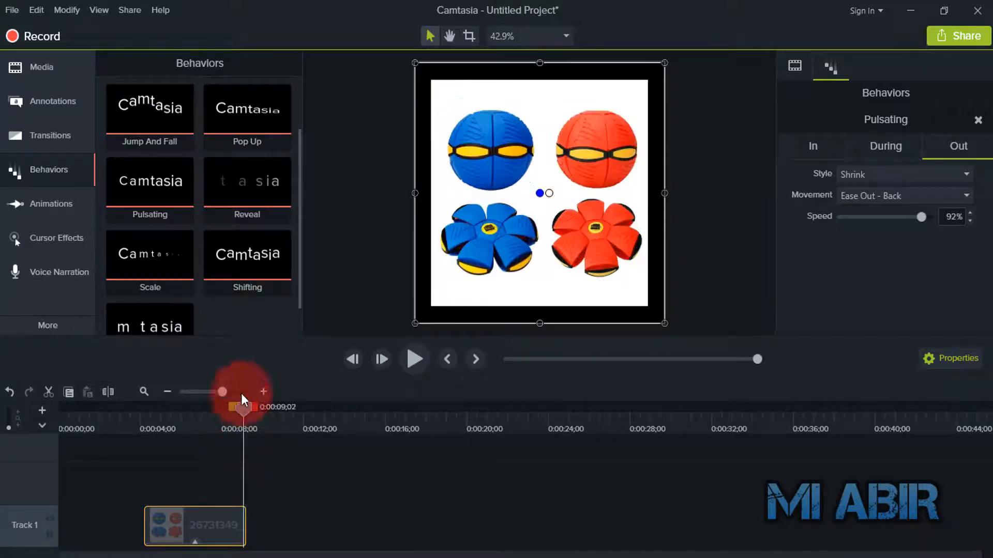
Replace the image clip's Pulsating behavior with Reveal and preview it from the start of the clip
{"action": "left_click", "coordinate": [979, 122]}
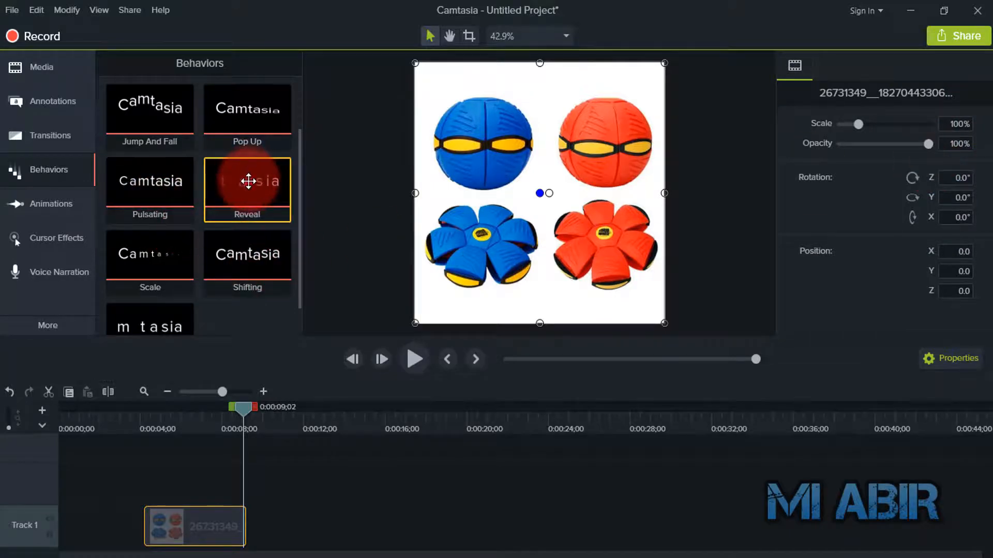
{"action": "left_click_drag", "start_coordinate": [248, 181], "coordinate": [184, 516]}
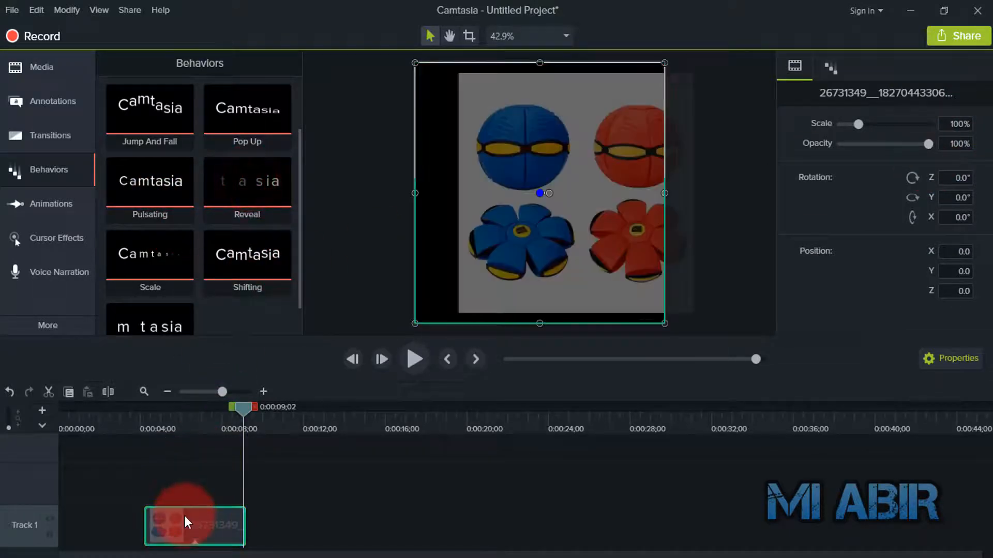
{"action": "left_click", "coordinate": [145, 435]}
{"action": "left_click", "coordinate": [151, 420]}
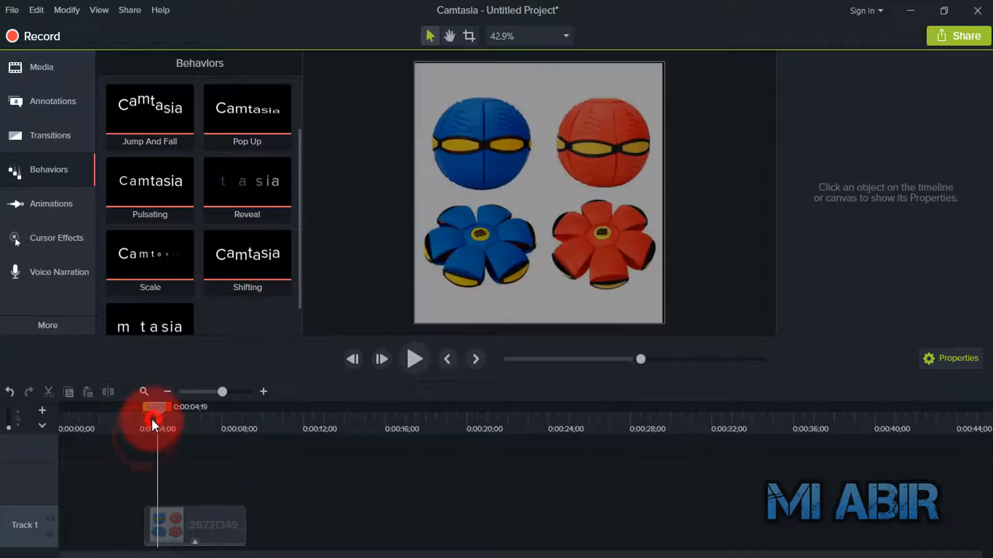
{"action": "left_click_drag", "start_coordinate": [151, 420], "coordinate": [142, 412]}
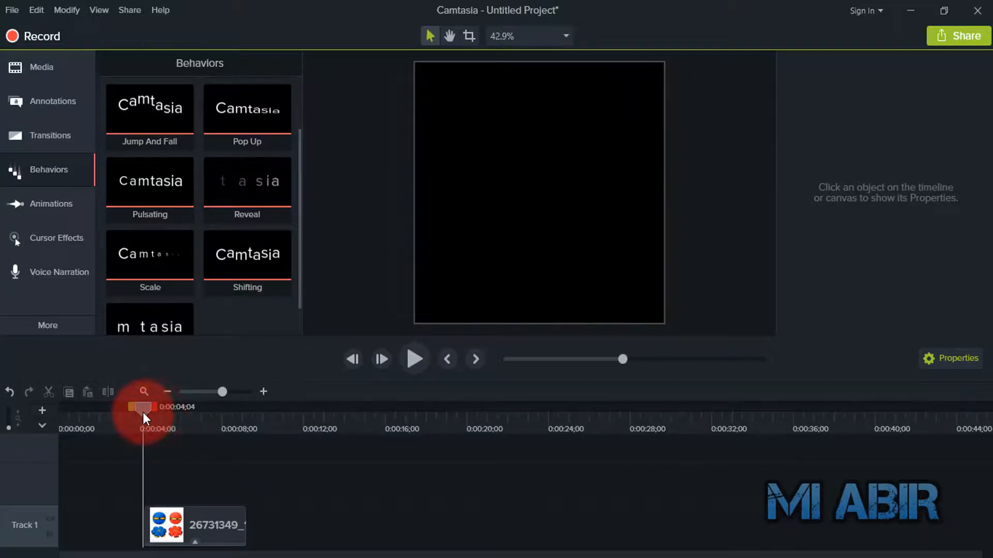
{"action": "key", "text": "space"}
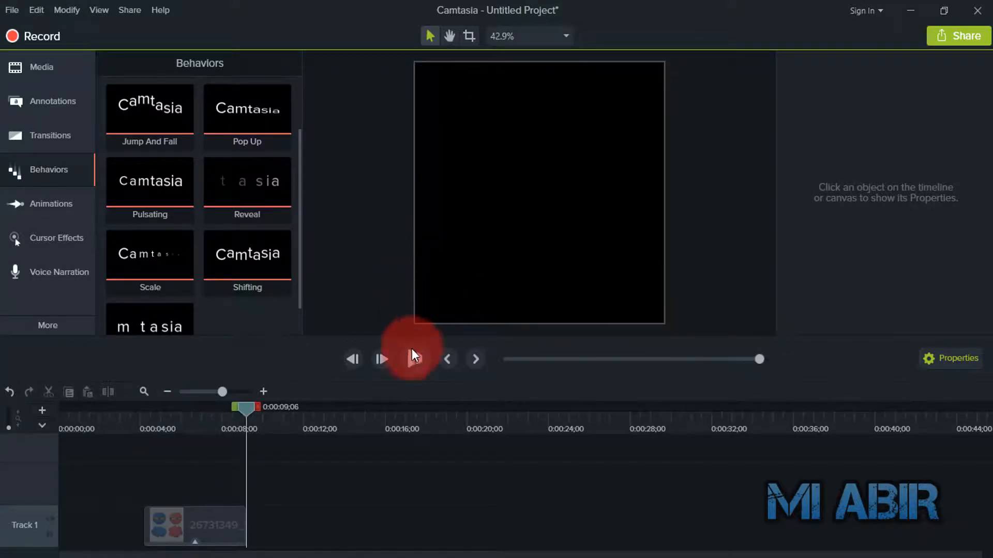
{"action": "left_click", "coordinate": [414, 358]}
Set the movement in the Reveal behavior's During phase to Bounce and replay the clip from its start
{"action": "left_click", "coordinate": [198, 416]}
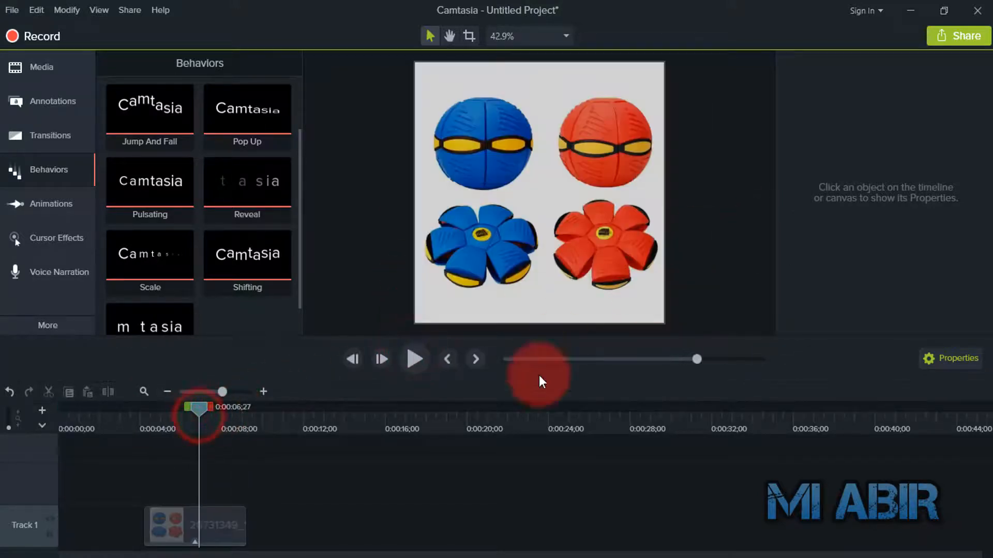
{"action": "left_click", "coordinate": [228, 521]}
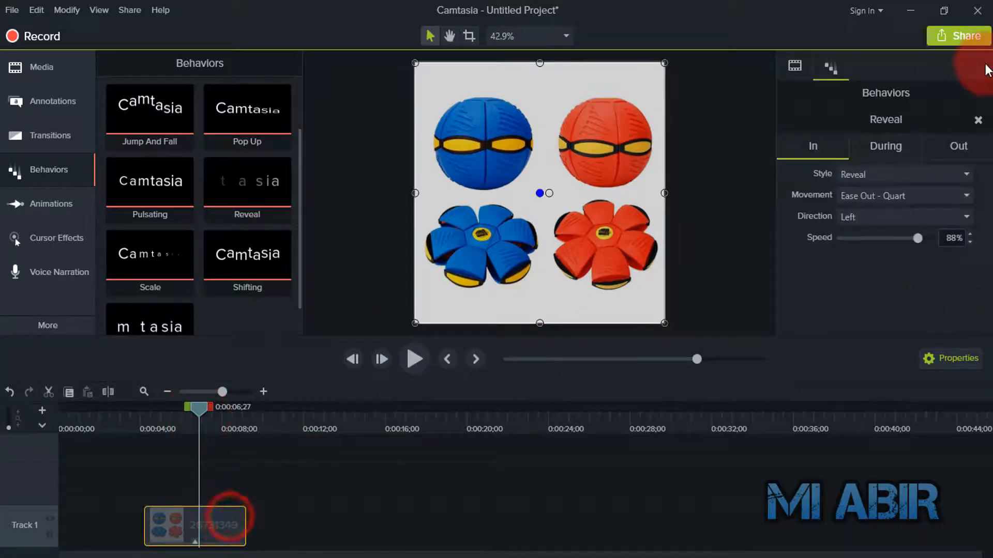
{"action": "left_click", "coordinate": [883, 143]}
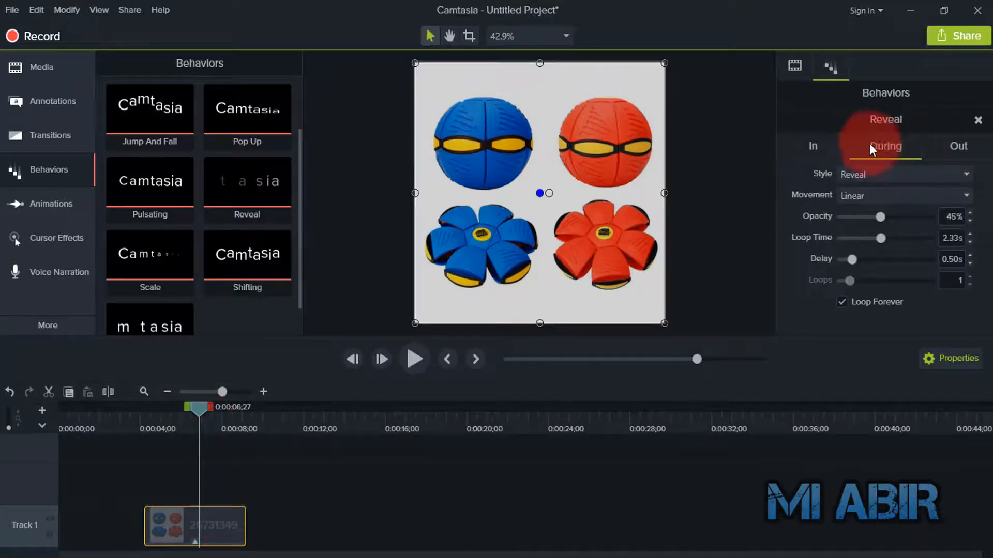
{"action": "left_click", "coordinate": [890, 196]}
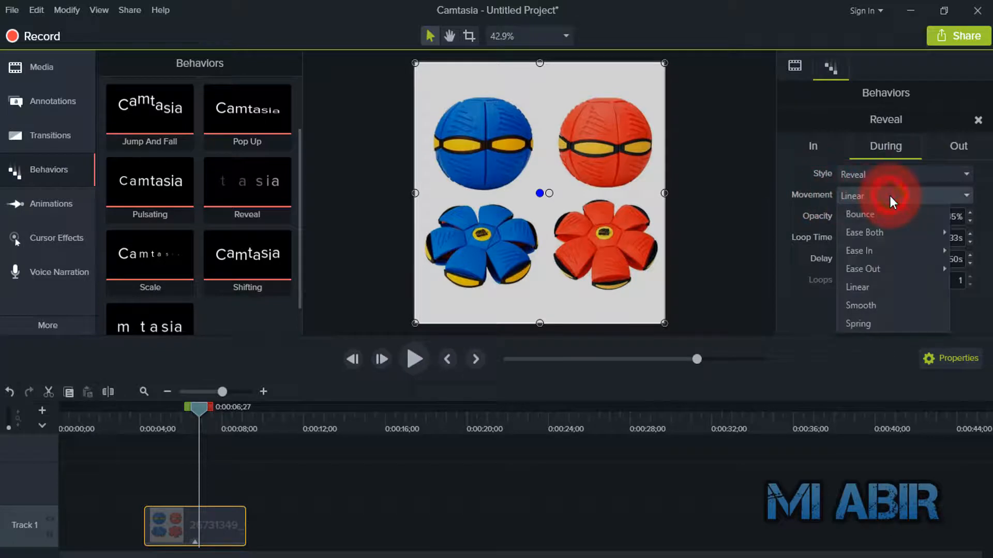
{"action": "left_click", "coordinate": [863, 213]}
{"action": "left_click_drag", "start_coordinate": [201, 411], "coordinate": [144, 407]}
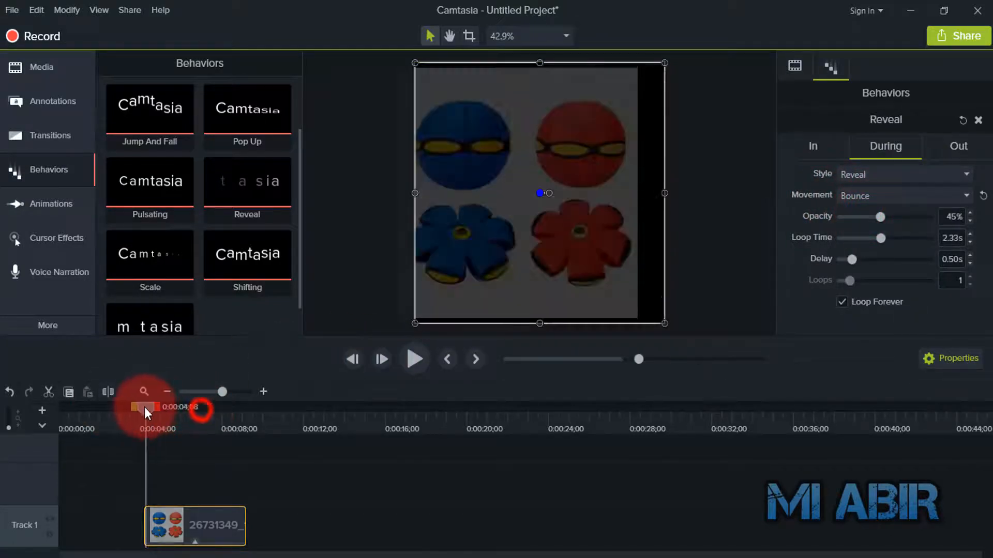
{"action": "key", "text": "space"}
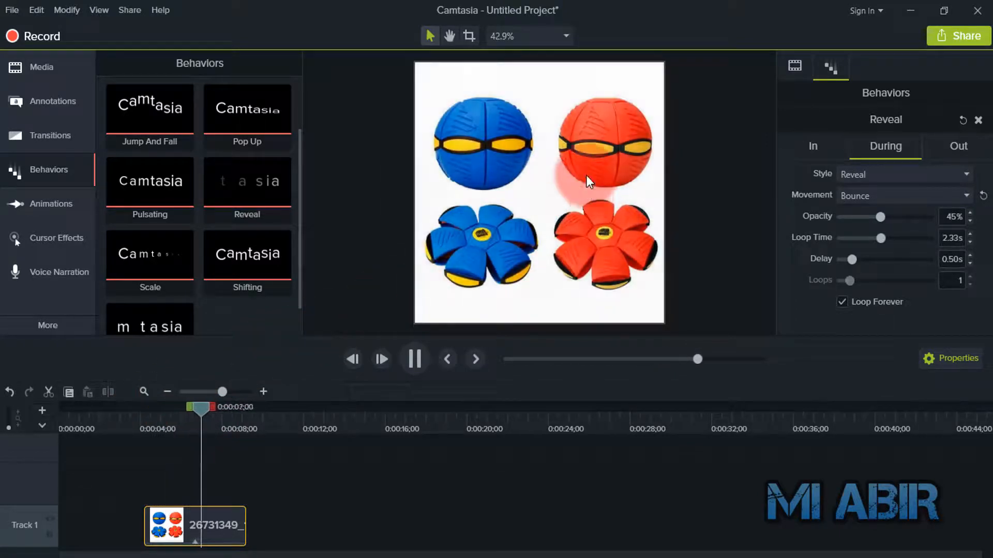
{"action": "left_click", "coordinate": [414, 359]}
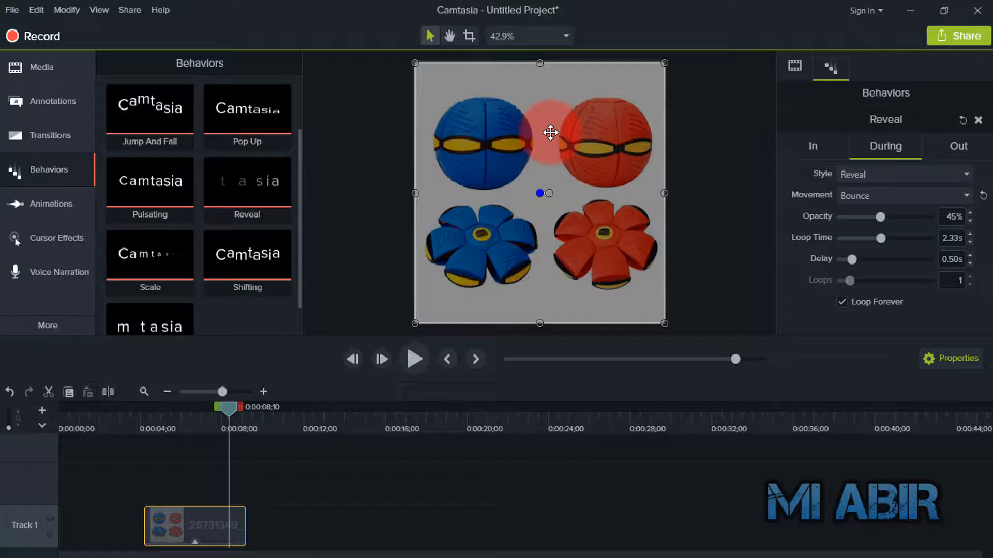
Set the movement in the Reveal behavior's During phase to Spring and replay the clip from near its start
{"action": "left_click", "coordinate": [905, 195]}
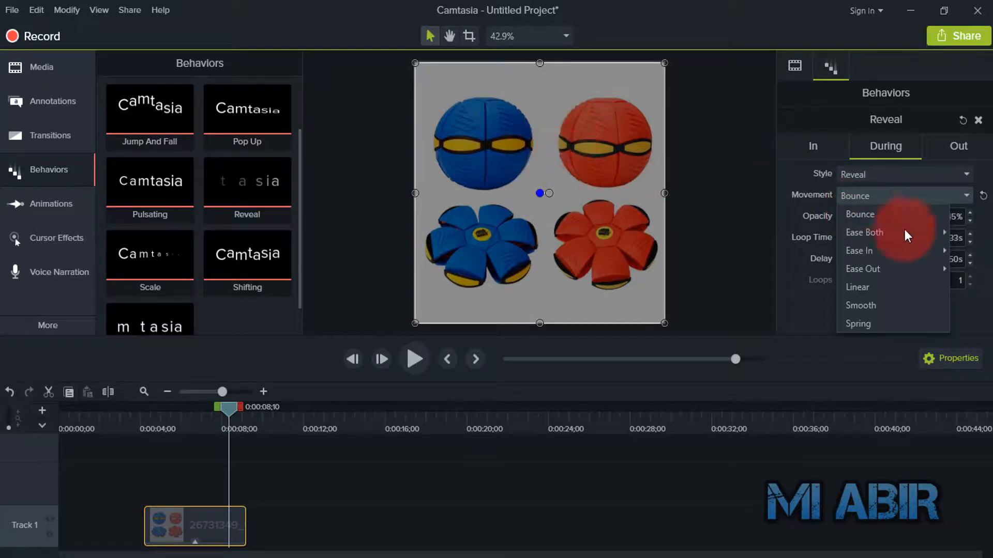
{"action": "mouse_move", "coordinate": [870, 254]}
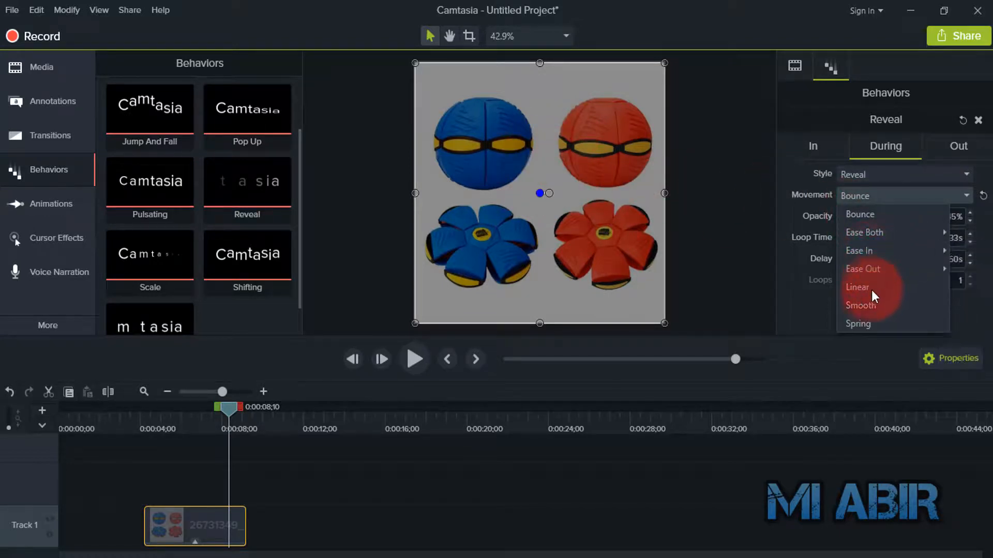
{"action": "left_click", "coordinate": [867, 321]}
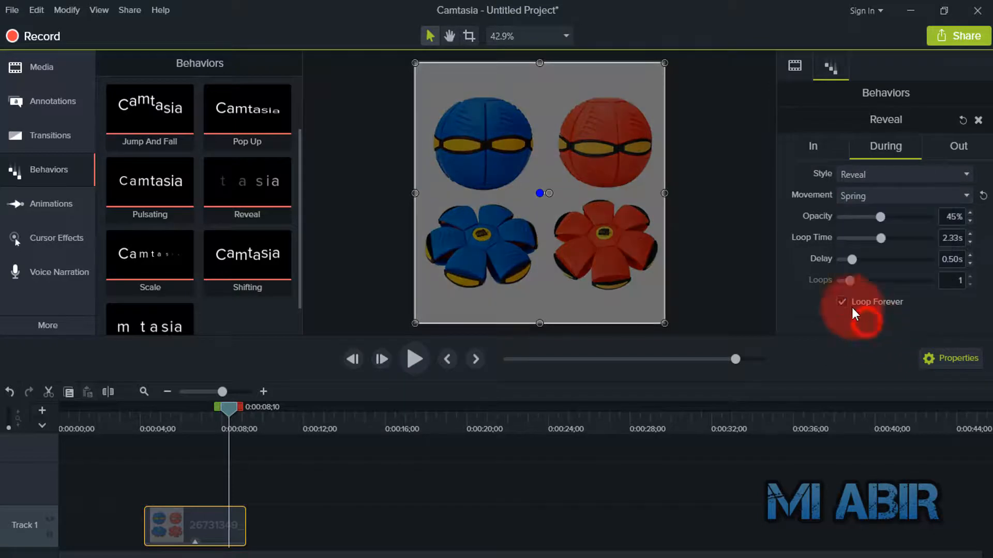
{"action": "left_click_drag", "start_coordinate": [226, 411], "coordinate": [163, 418]}
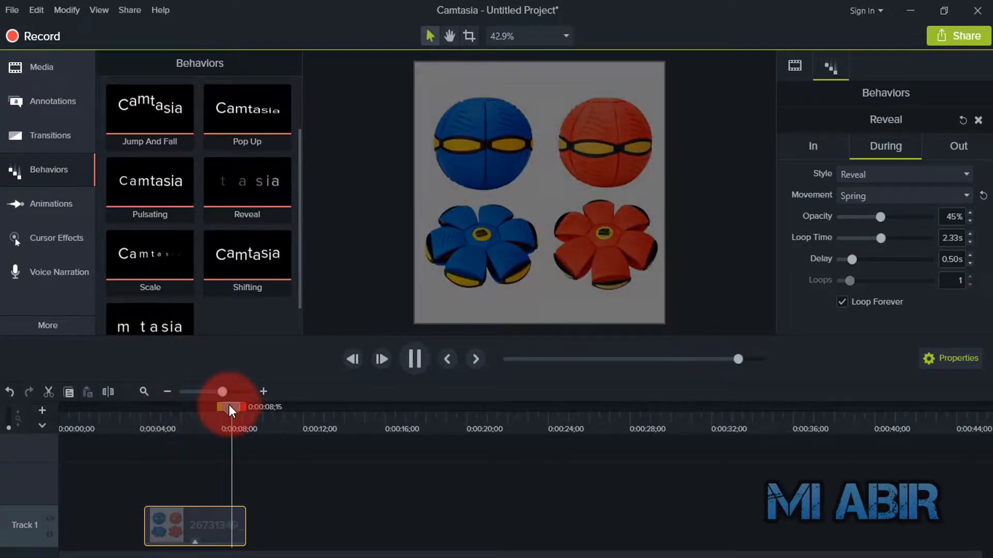
Replace the image clip's Reveal behavior with Scale and preview it from just before the clip starts
{"action": "left_click", "coordinate": [977, 120]}
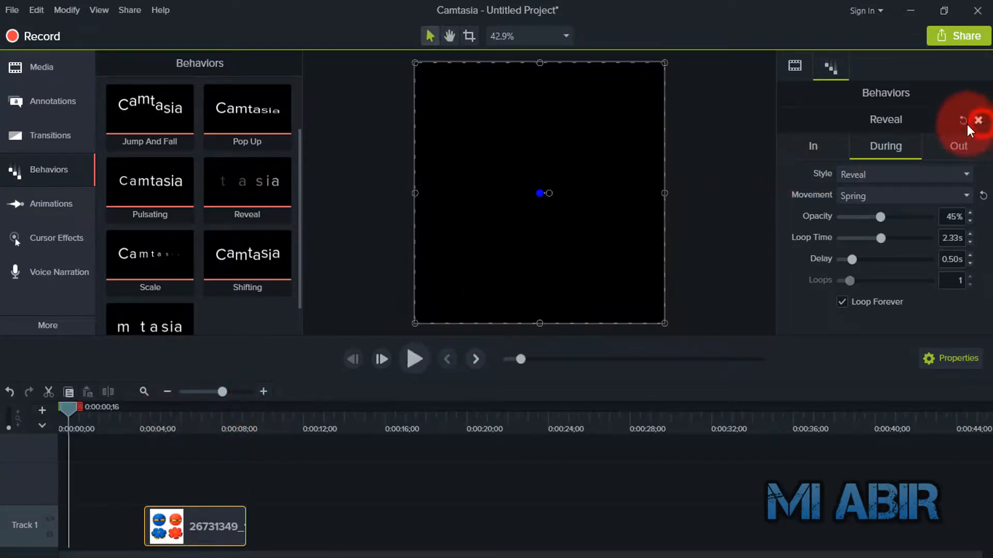
{"action": "scroll", "coordinate": [243, 222], "scroll_direction": "down", "scroll_amount": 1}
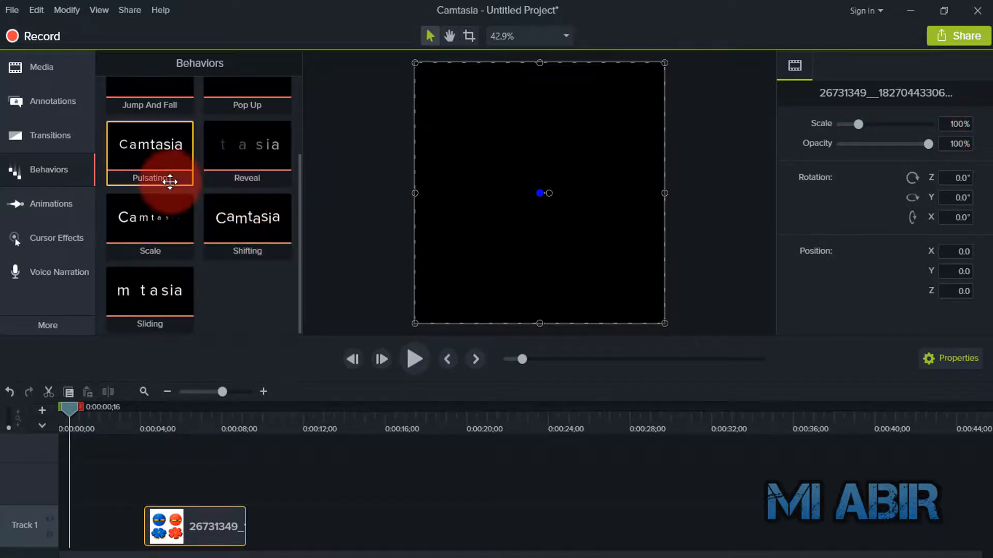
{"action": "left_click_drag", "start_coordinate": [152, 229], "coordinate": [179, 521]}
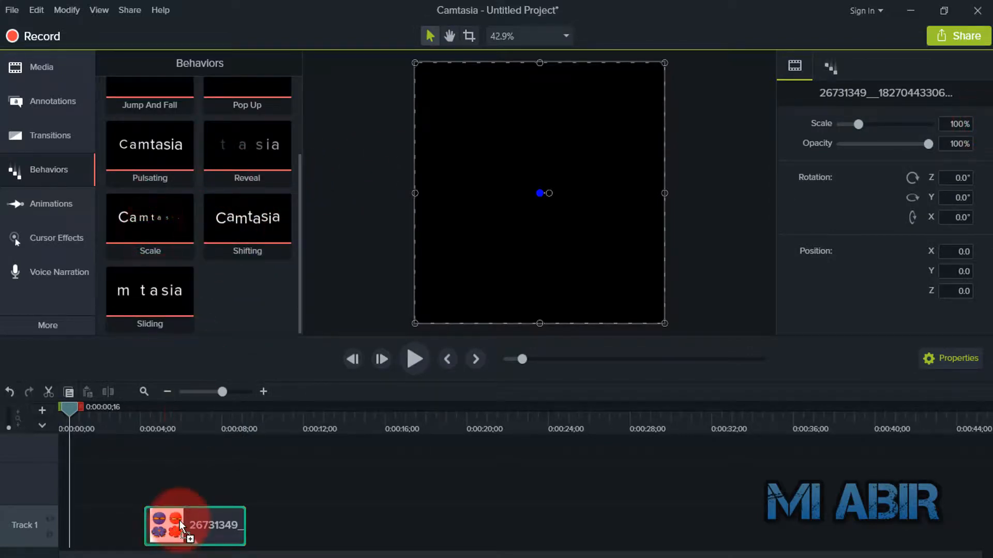
{"action": "left_click", "coordinate": [141, 415]}
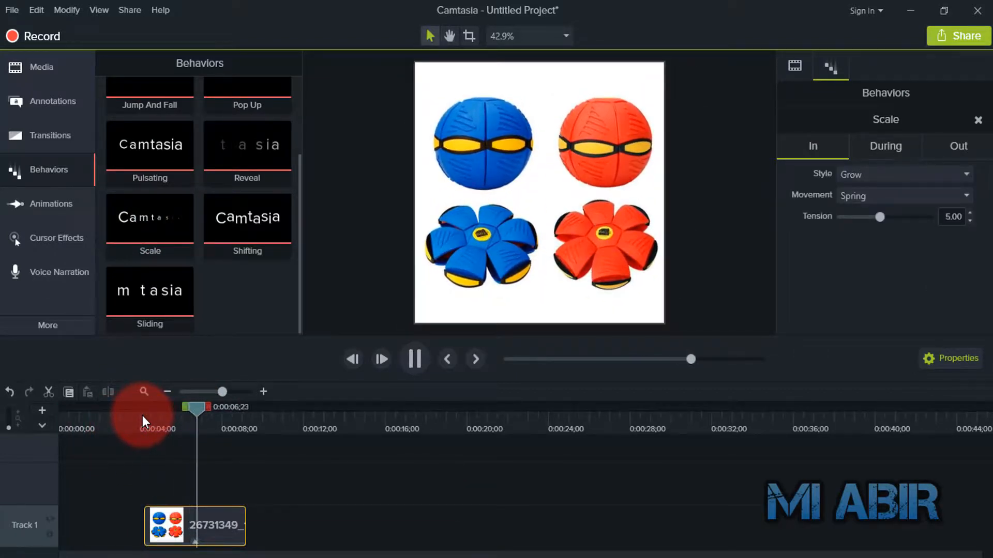
{"action": "key", "text": "space"}
Look through the Scale behavior's During and Out settings, and scrub to the end of the clip
{"action": "left_click", "coordinate": [886, 150]}
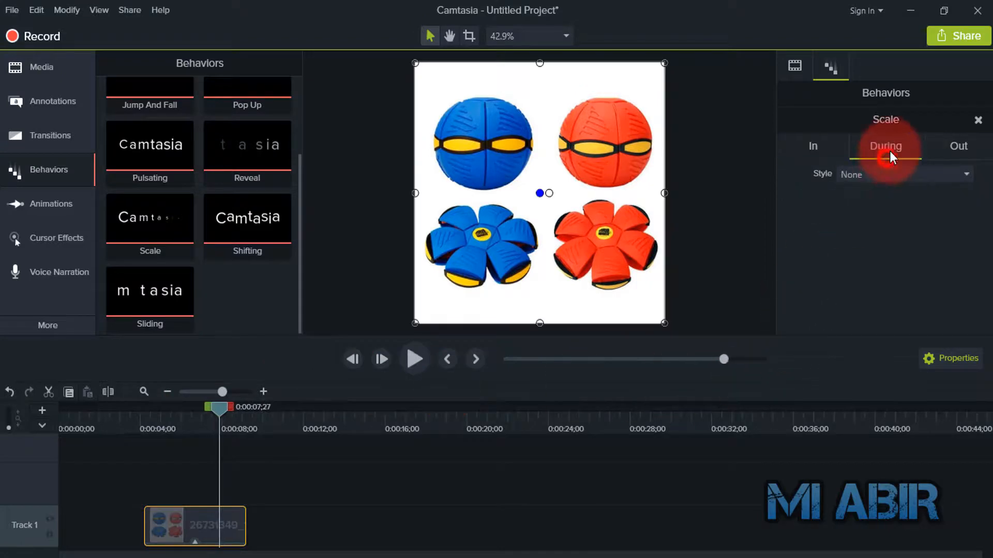
{"action": "left_click", "coordinate": [959, 146]}
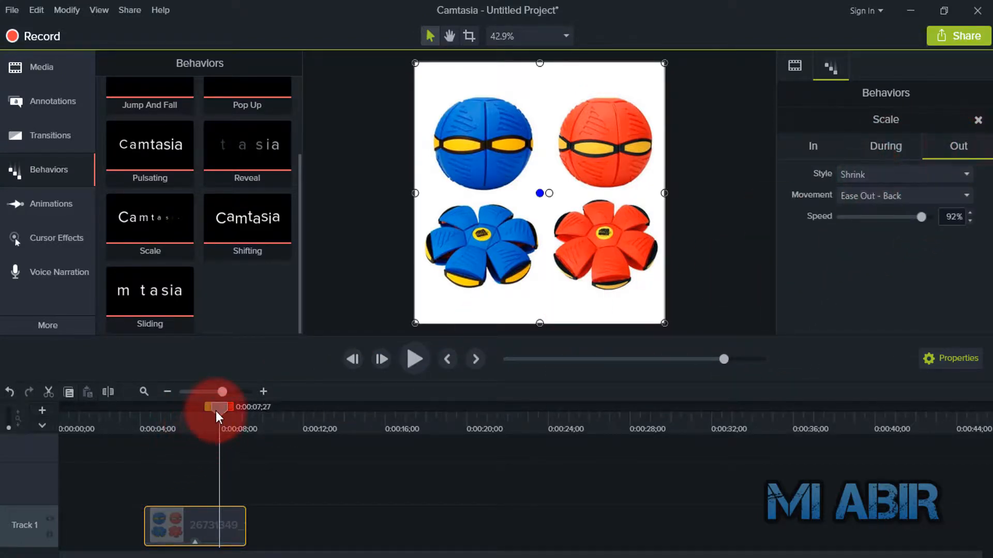
{"action": "left_click_drag", "start_coordinate": [215, 411], "coordinate": [243, 408]}
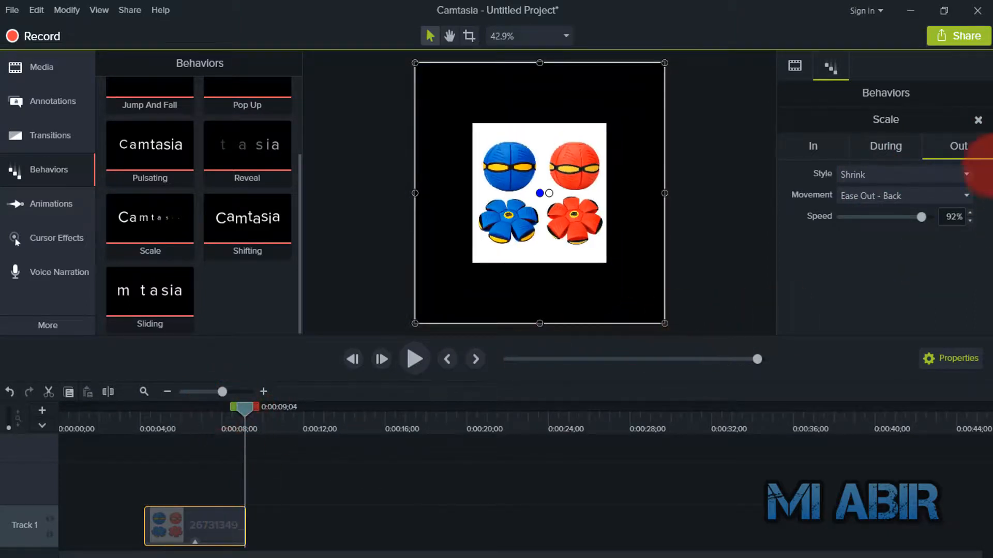
Replace the image clip's Scale behavior with Sliding and preview it from just before the clip starts
{"action": "left_click", "coordinate": [978, 121]}
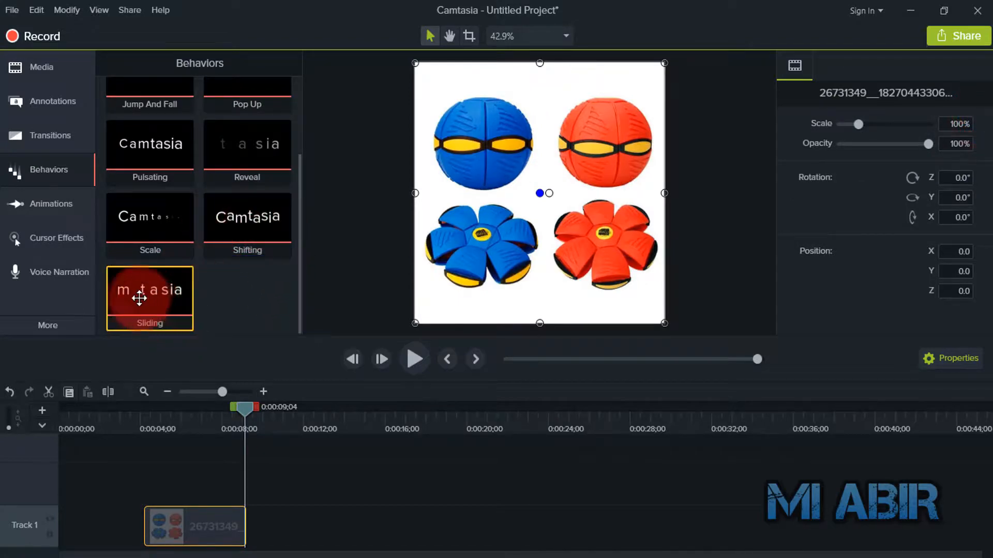
{"action": "left_click_drag", "start_coordinate": [149, 297], "coordinate": [197, 526]}
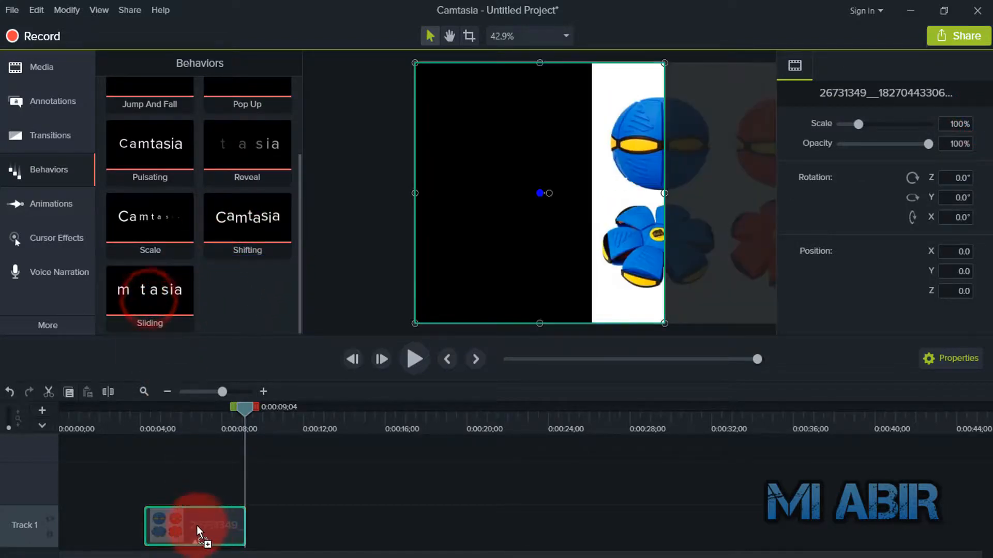
{"action": "left_click", "coordinate": [141, 429]}
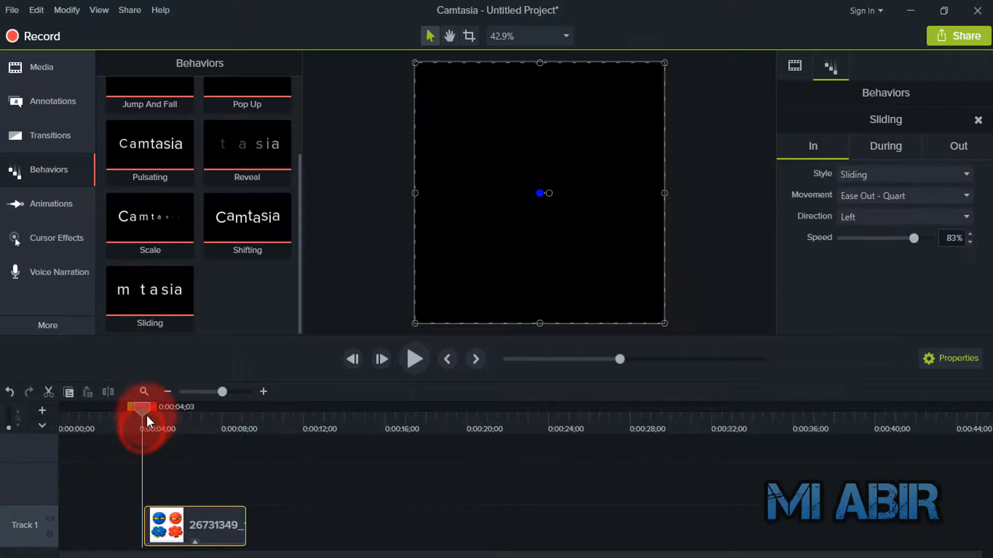
{"action": "key", "text": "space"}
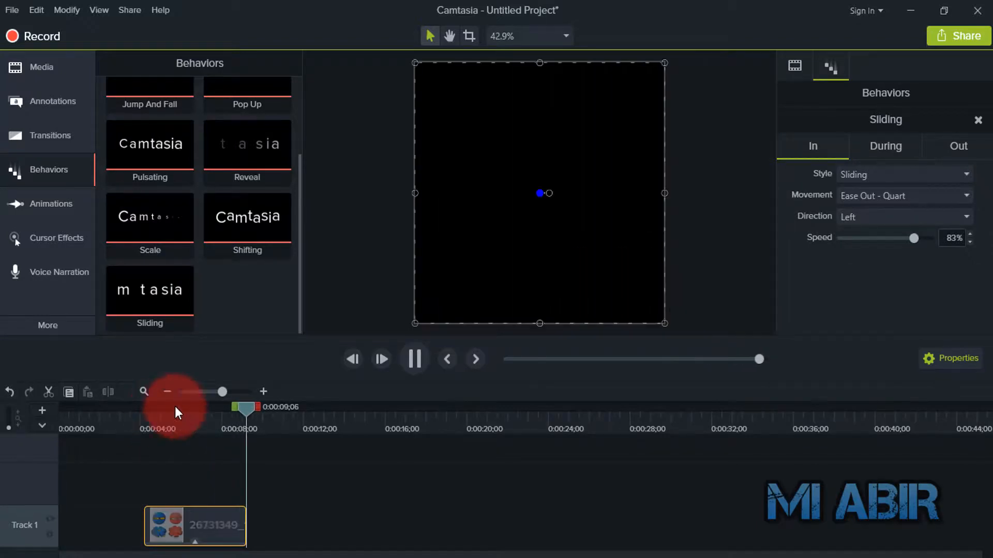
{"action": "key", "text": "space"}
{"action": "key", "text": "space"}
Return the playhead to just before the clip and look through the Sliding behavior's During and Out settings
{"action": "left_click", "coordinate": [139, 426]}
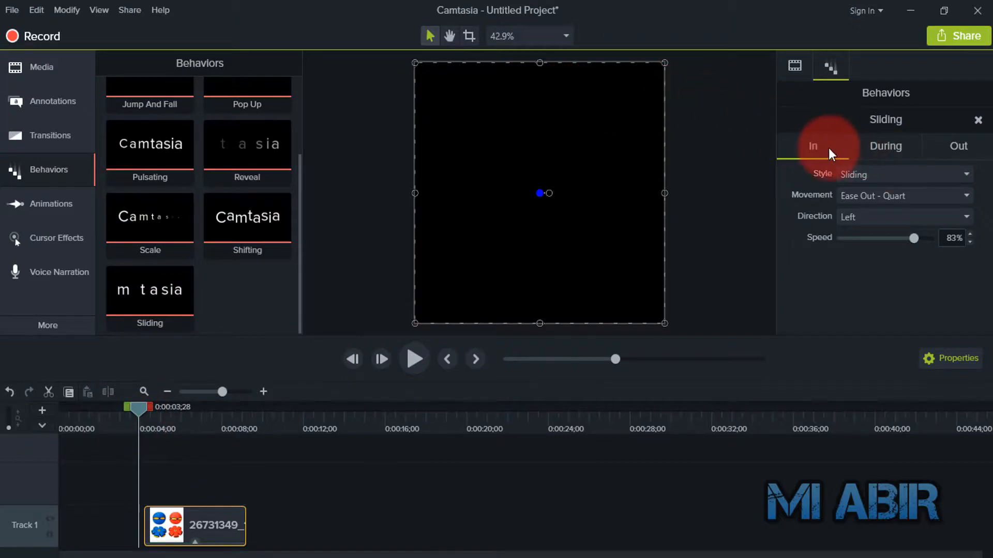
{"action": "left_click", "coordinate": [889, 148]}
{"action": "left_click", "coordinate": [976, 148]}
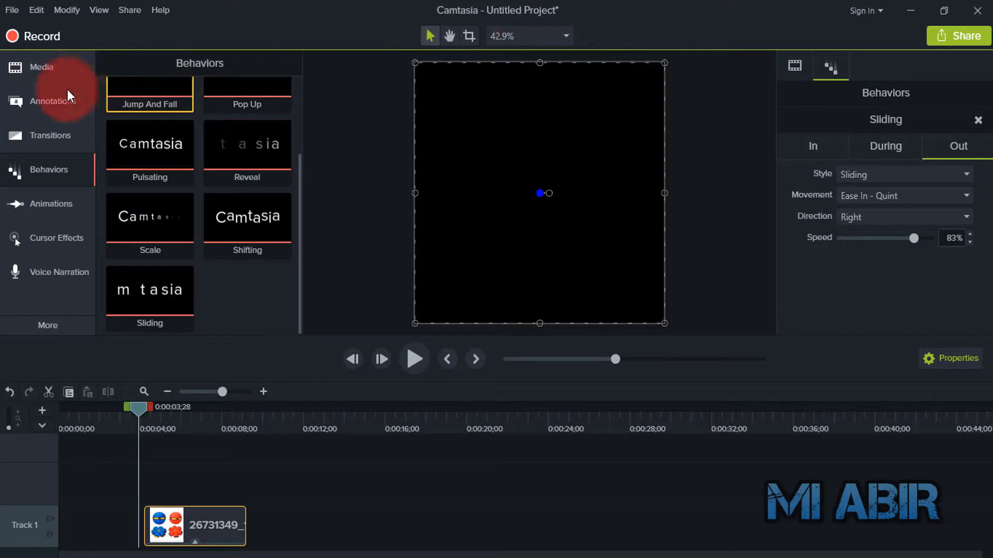
Look over the Media Bin and the annotations, and browse the available transitions down to the slide and stretch effects
{"action": "left_click", "coordinate": [23, 66]}
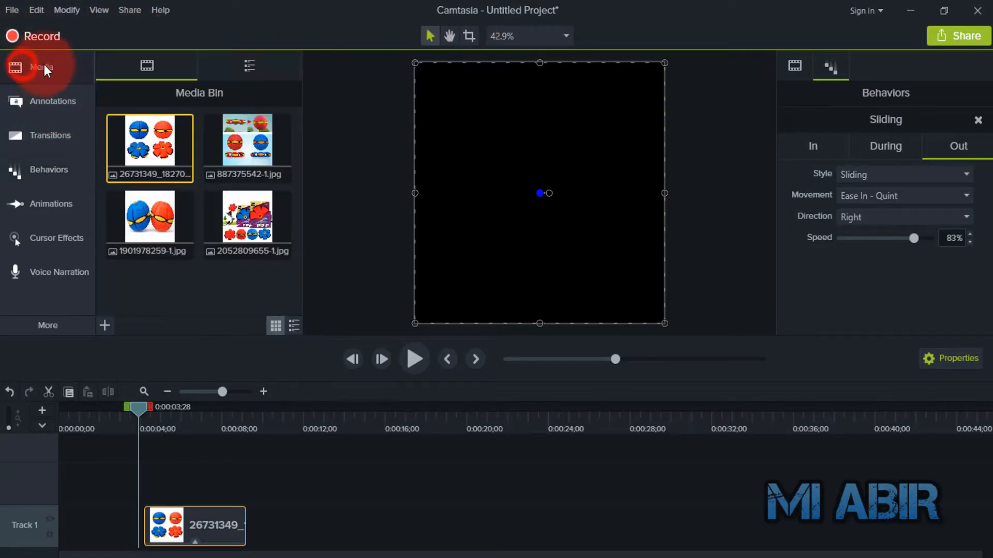
{"action": "left_click", "coordinate": [45, 105]}
{"action": "left_click", "coordinate": [29, 135]}
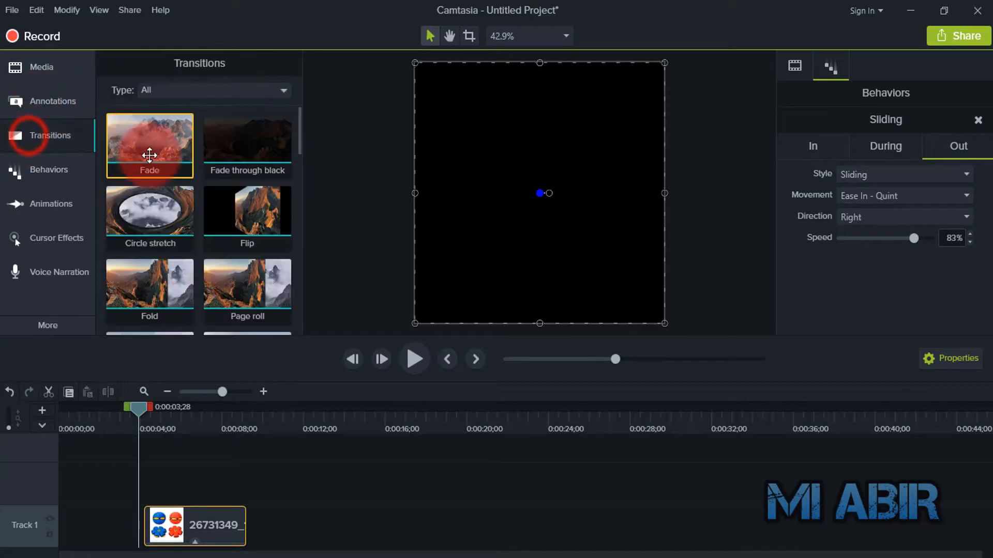
{"action": "scroll", "coordinate": [170, 173], "scroll_direction": "down", "scroll_amount": 5}
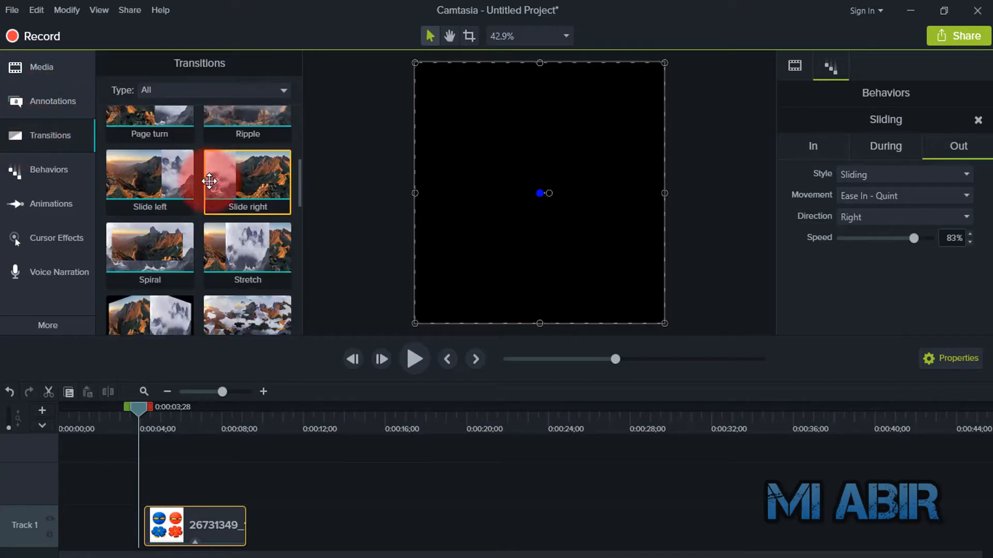